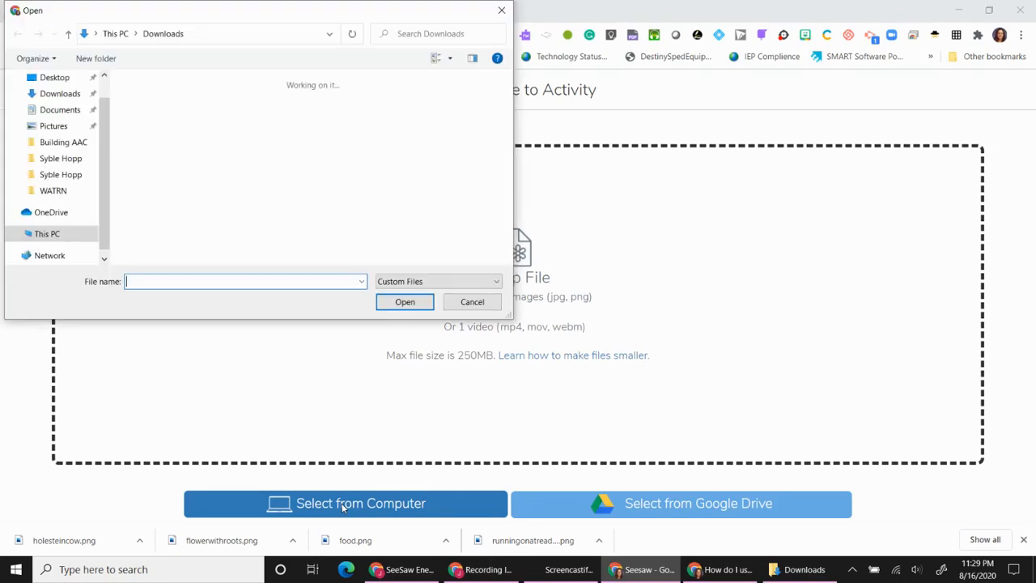
Import the PDF "SeeSaw Energy Lesson 1 activities" from the Downloads folder into the activity template.
scroll(280, 192, down, 5)
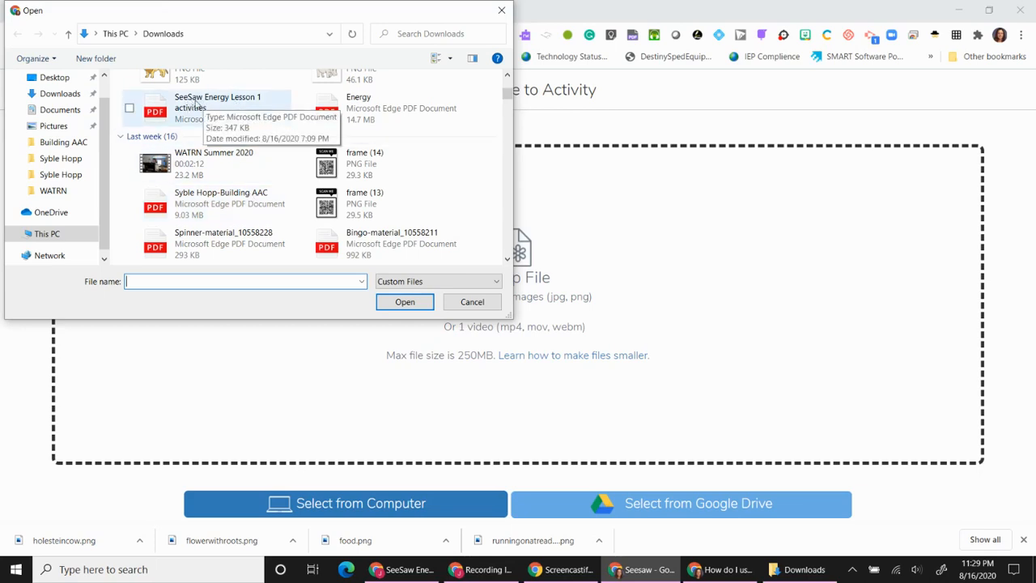
click(194, 104)
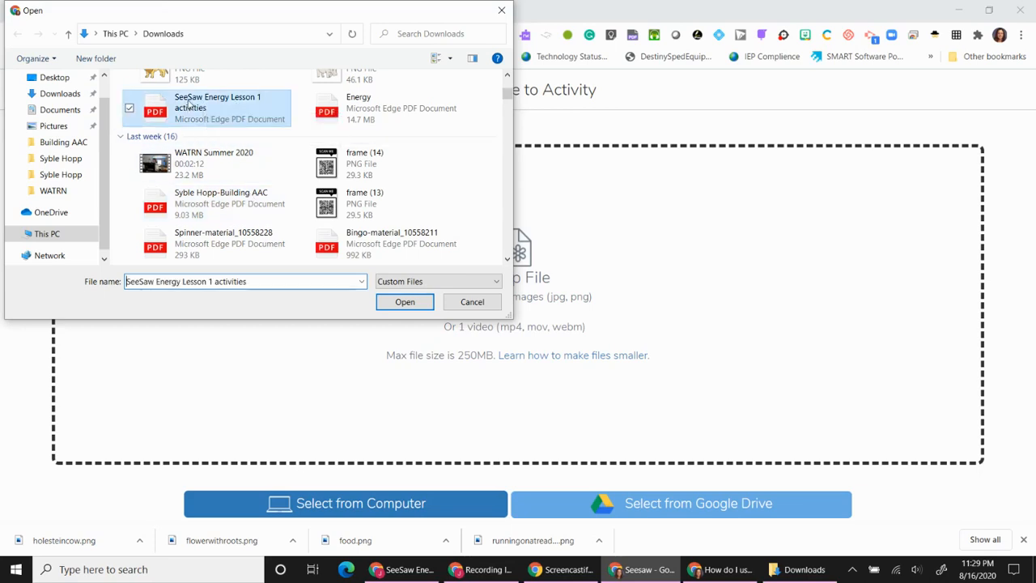
click(405, 301)
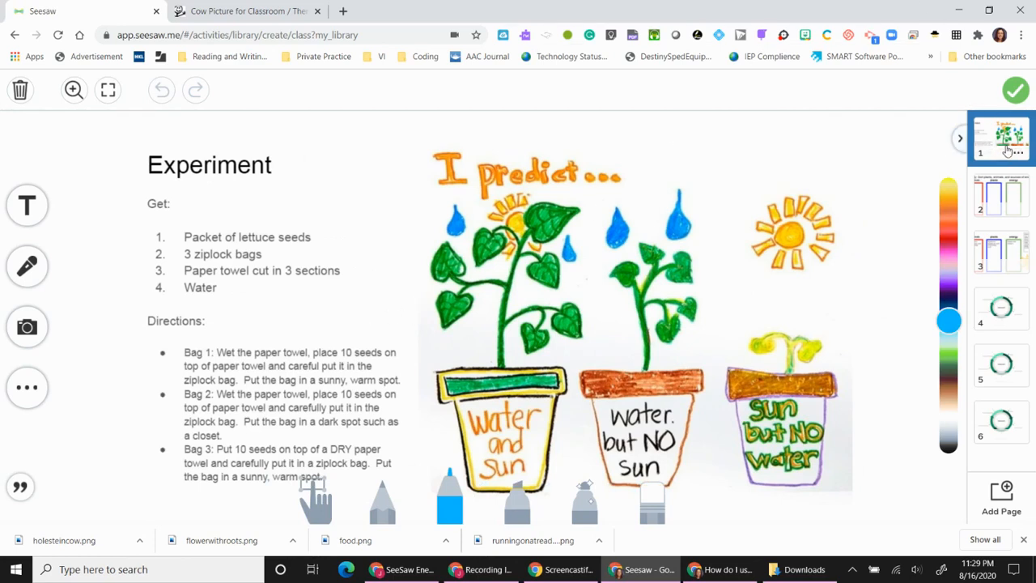
Review pages 2 to 6 of the imported activity one after another.
click(995, 210)
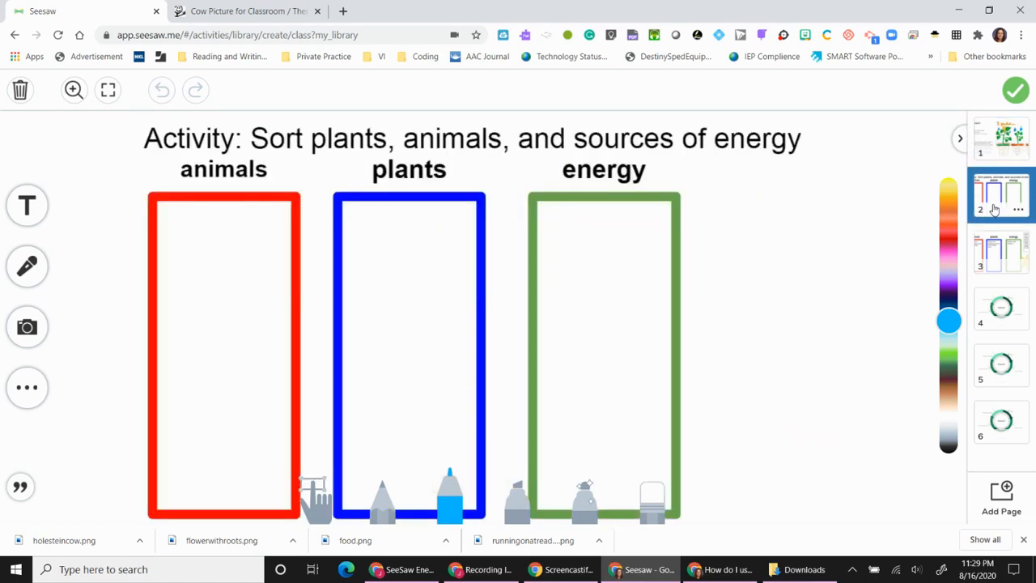
click(1001, 259)
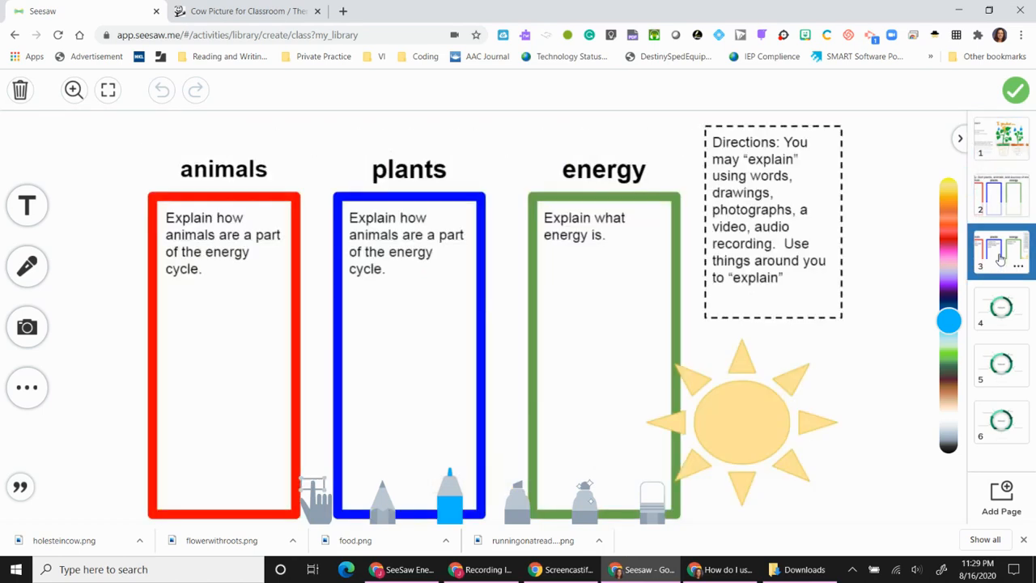
click(998, 322)
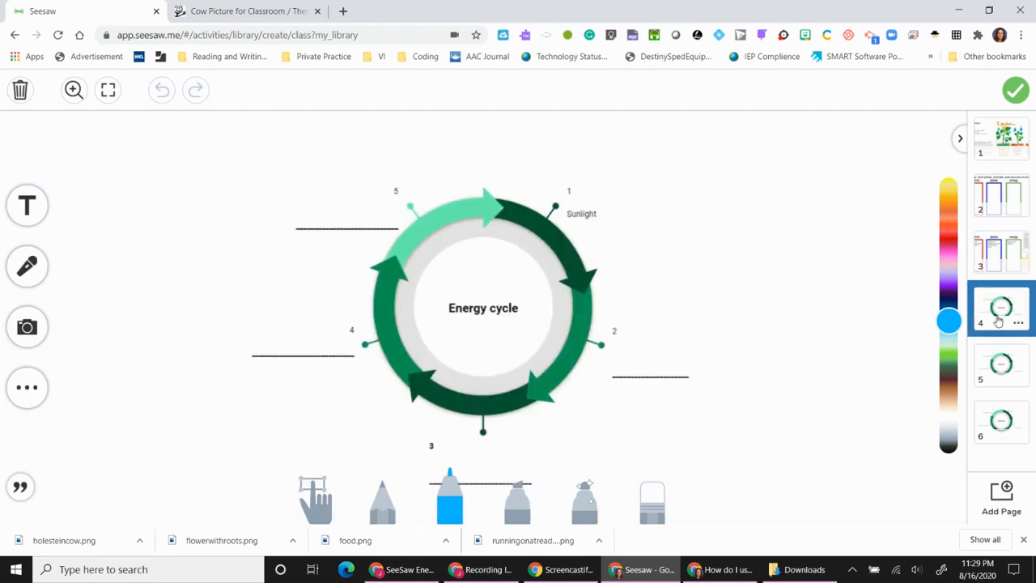
click(1001, 369)
click(1001, 421)
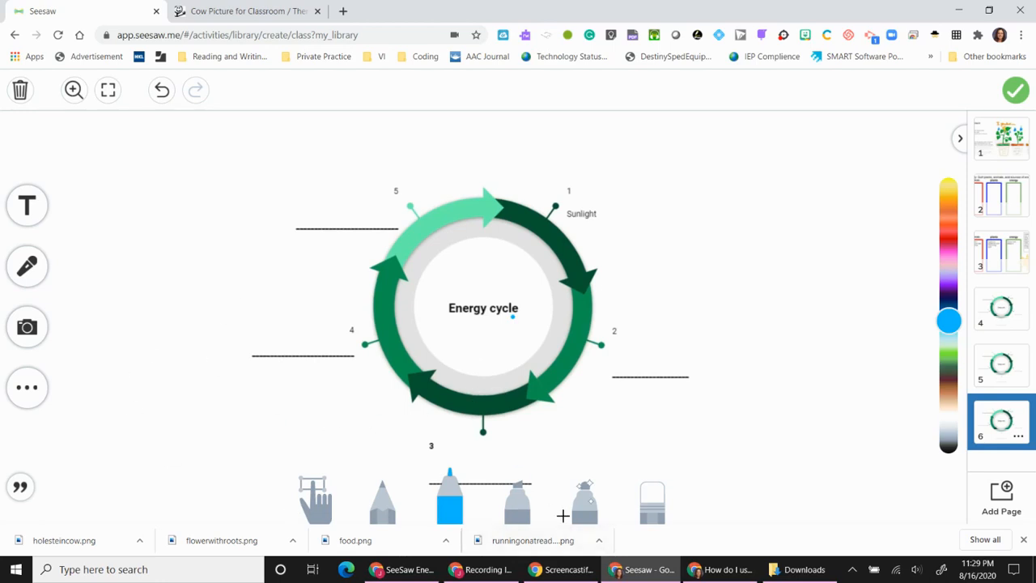
Erase the stray blue dot under the Energy cycle label on page 6 and try to move the page's locked background image.
click(662, 510)
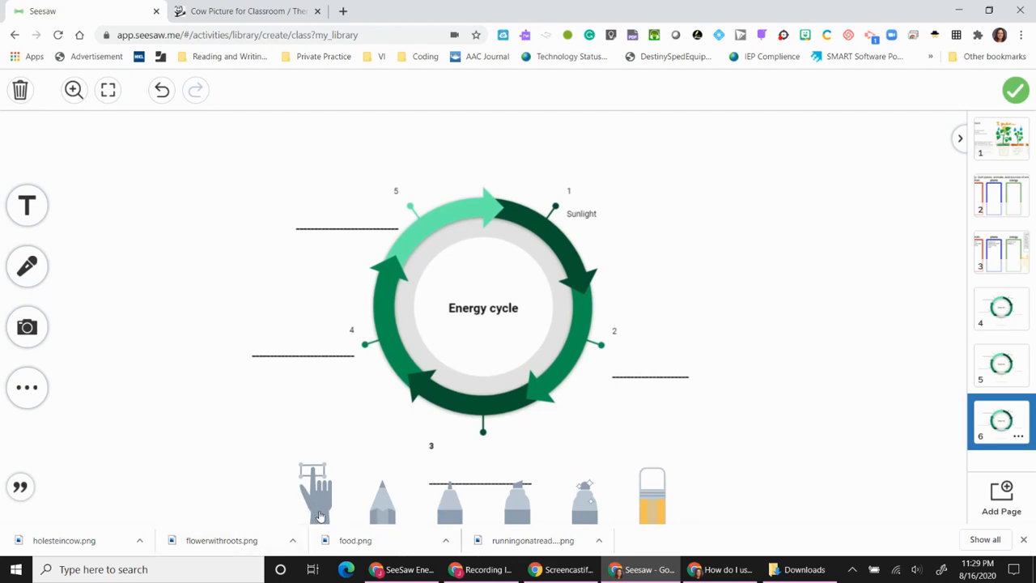
click(320, 515)
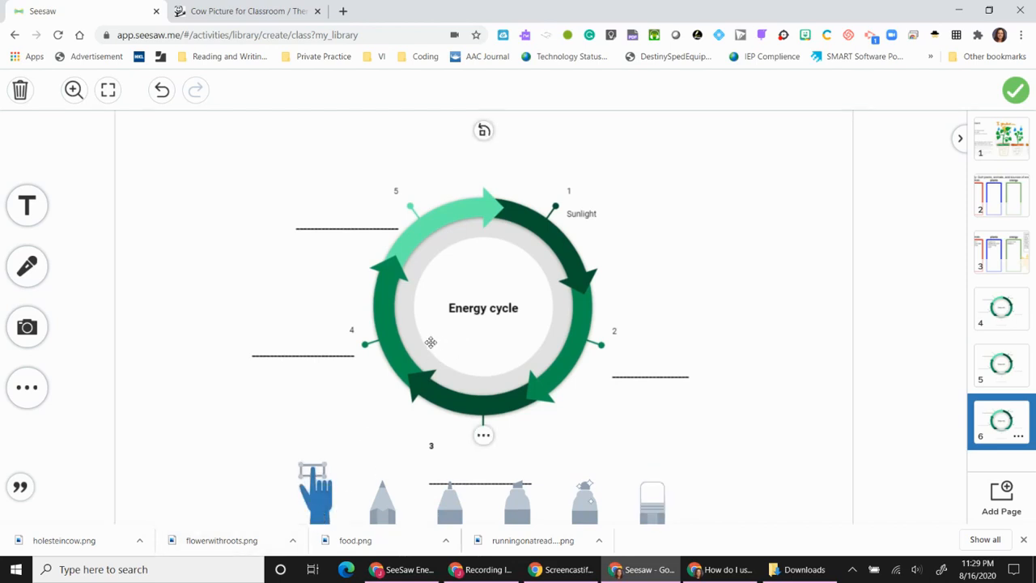
drag(430, 342, 546, 326)
drag(417, 336, 294, 381)
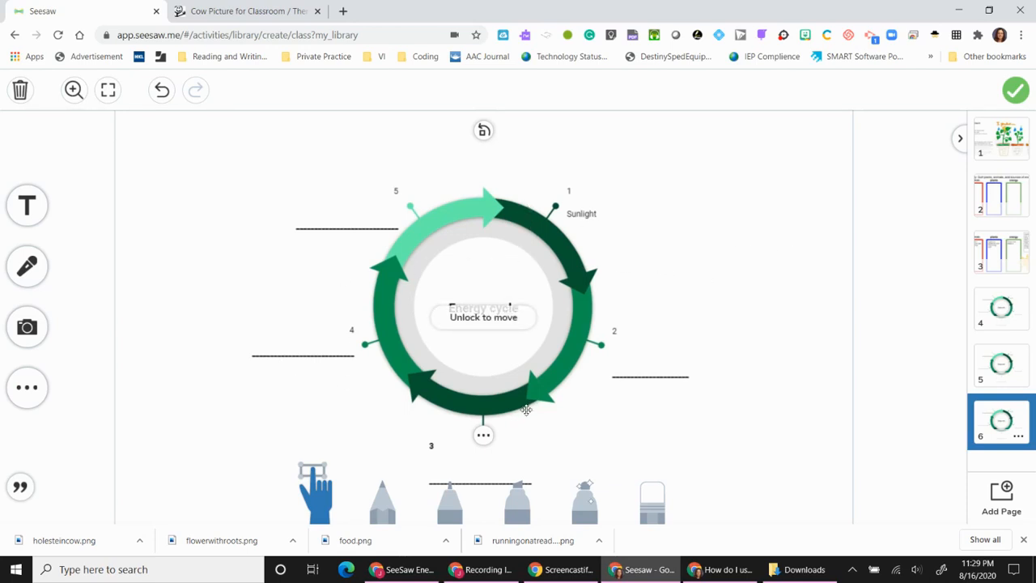
Unlock the energy cycle image on page 6 and move it slightly up and to the right.
click(483, 435)
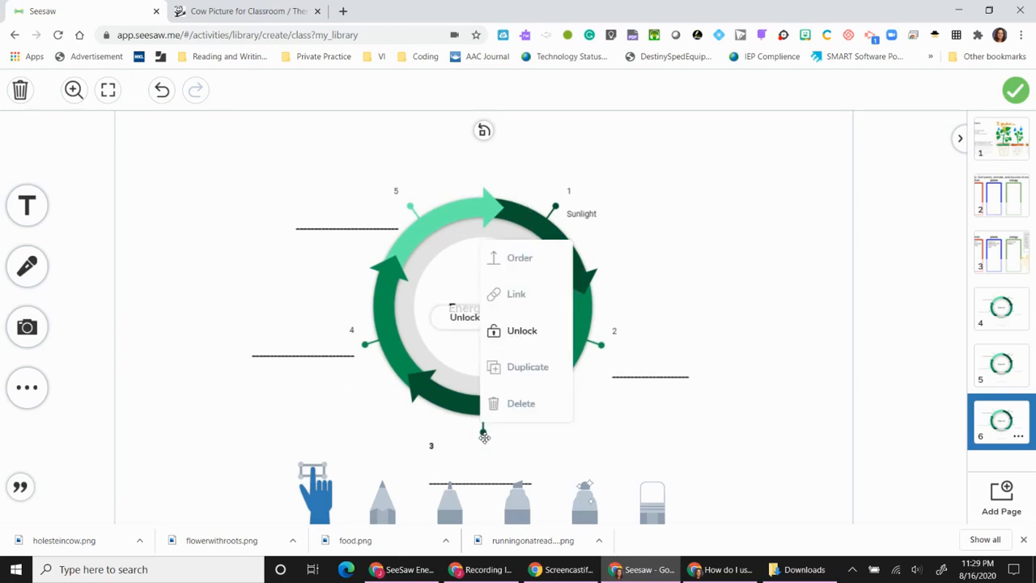
click(530, 332)
drag(488, 283, 509, 273)
Lock the energy cycle image on page 6 in its new position.
click(505, 434)
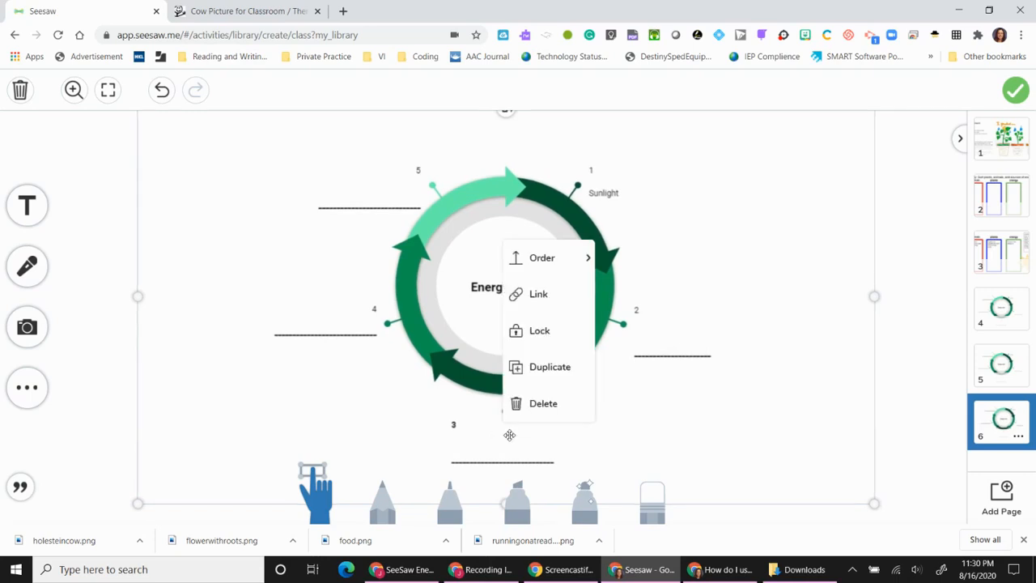
click(540, 340)
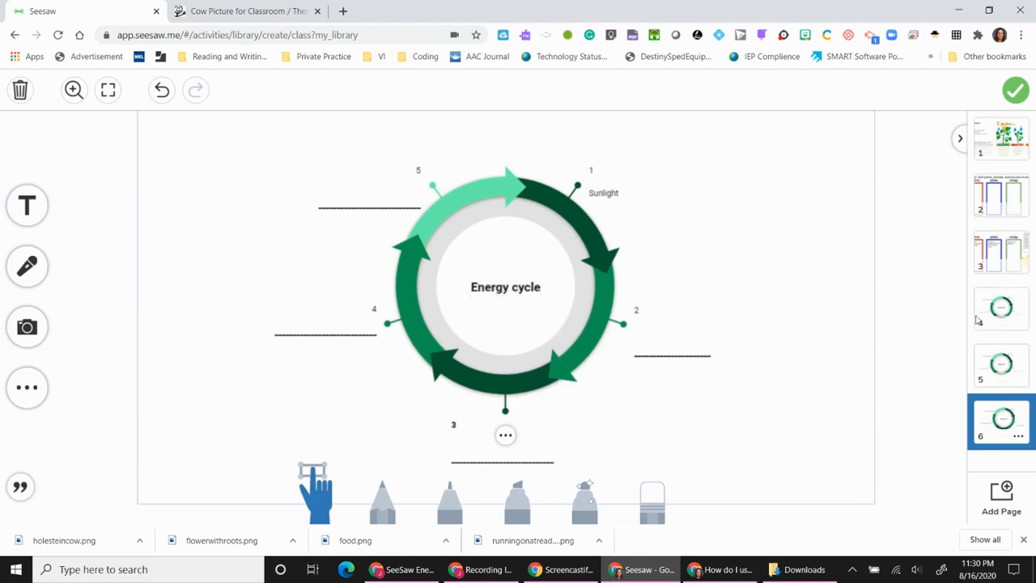
Open page 2, the activity for sorting plants, animals, and sources of energy.
click(1008, 193)
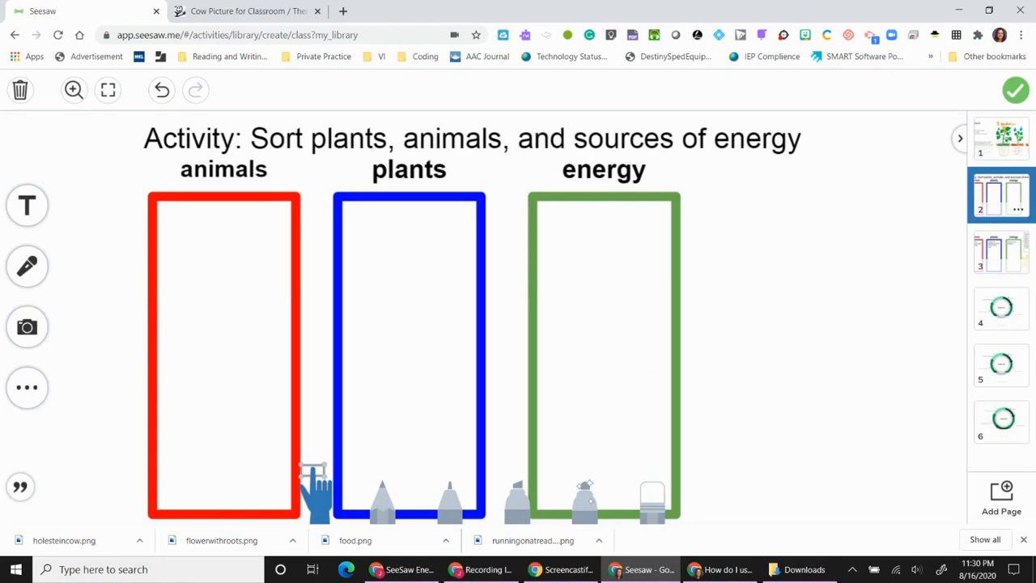
click(25, 332)
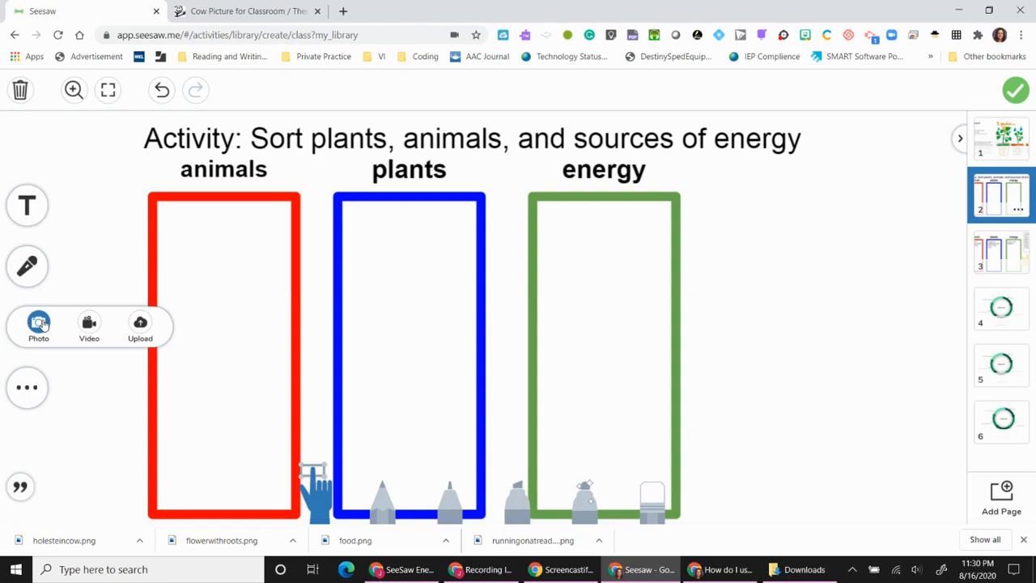
click(140, 324)
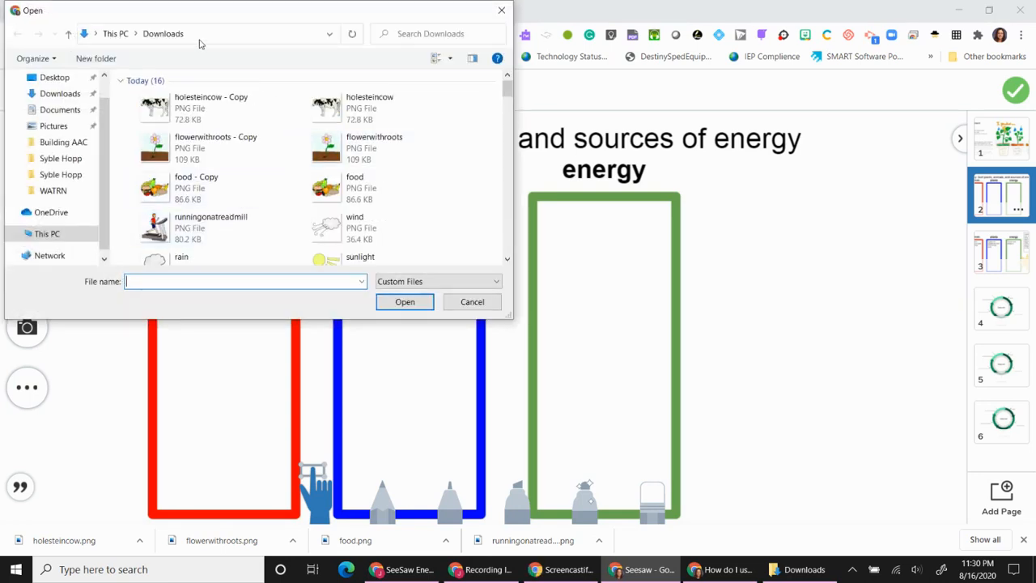
click(472, 302)
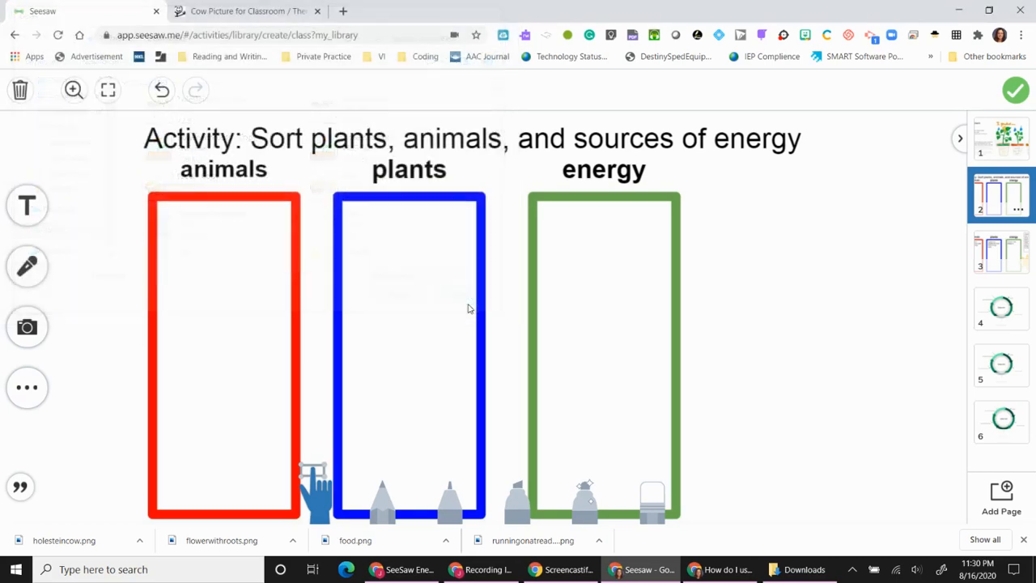
Switch to the LessonPix site and examine its home page for pricing and features.
click(274, 11)
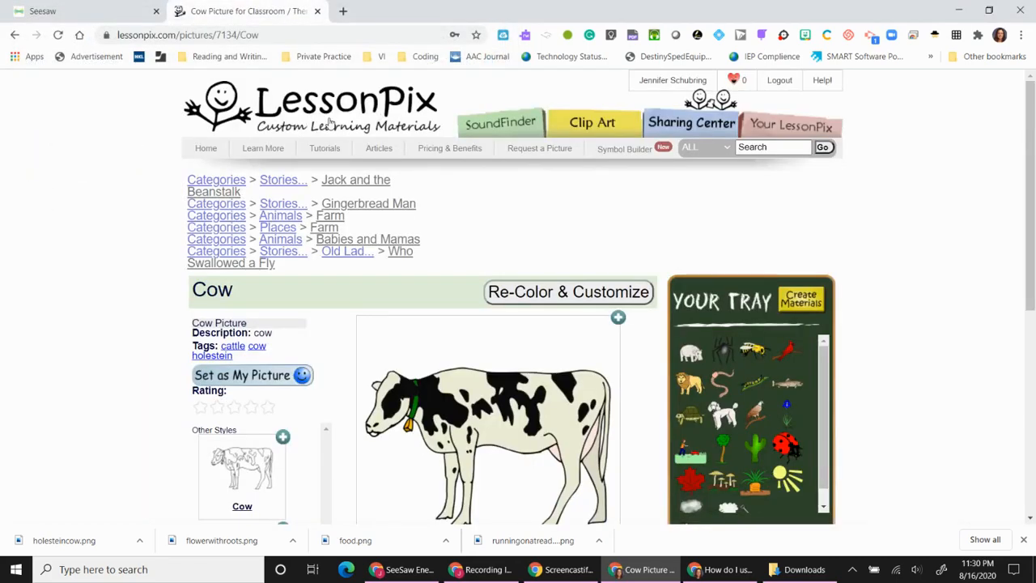
click(366, 102)
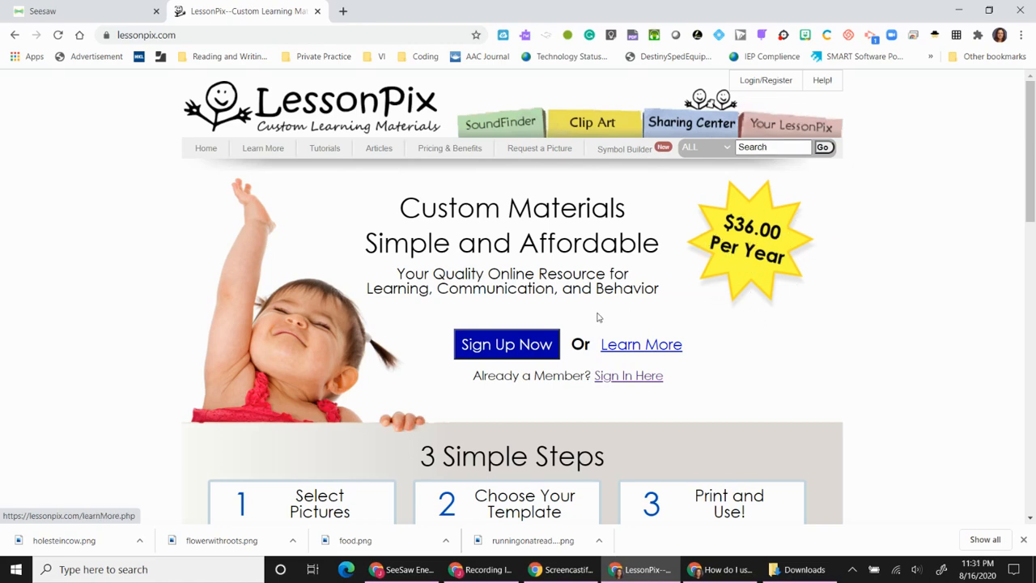
scroll(599, 317, down, 8)
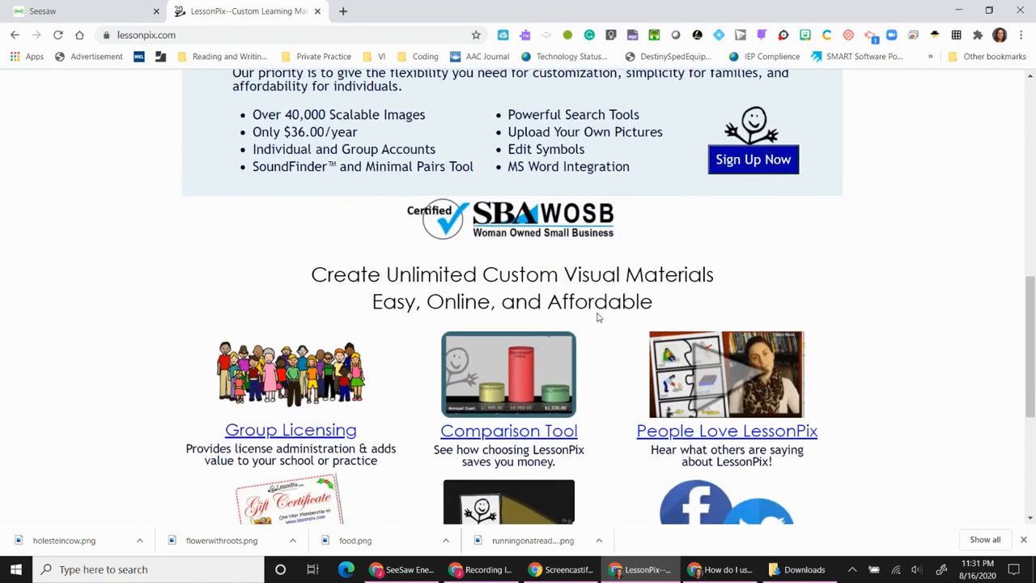
scroll(598, 318, up, 1)
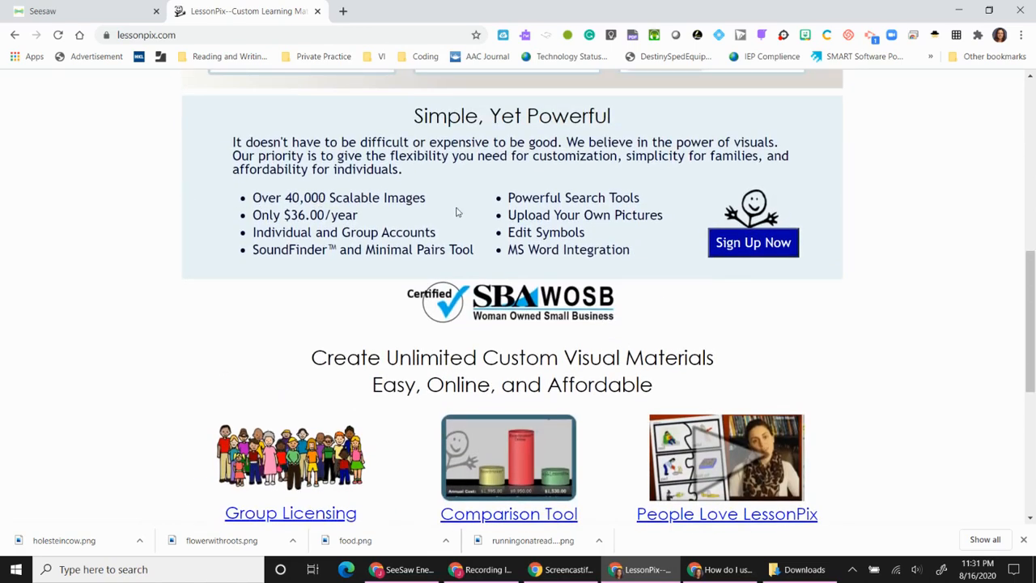
scroll(456, 212, up, 7)
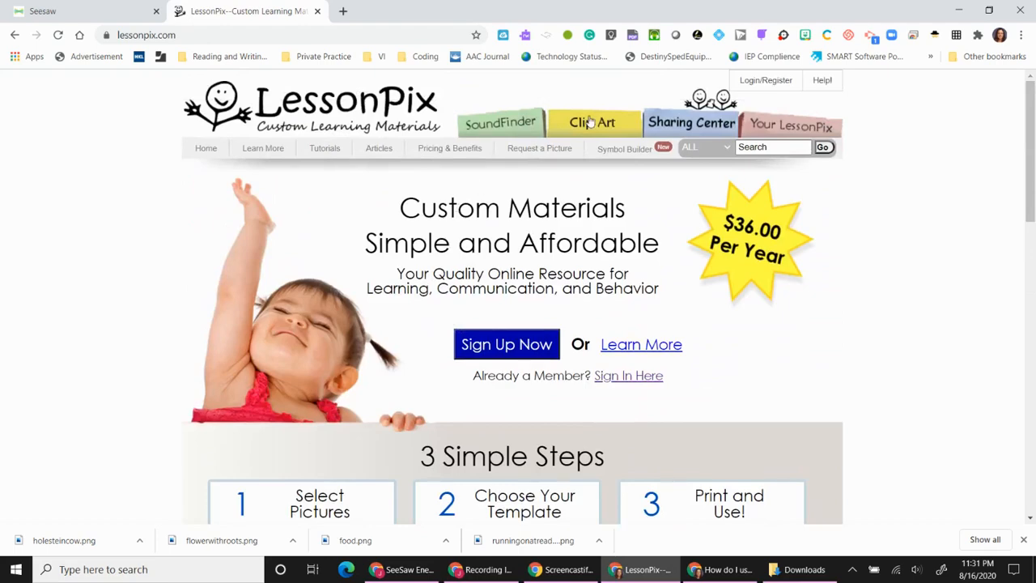
Sign in to LessonPix with the saved account credentials.
click(771, 138)
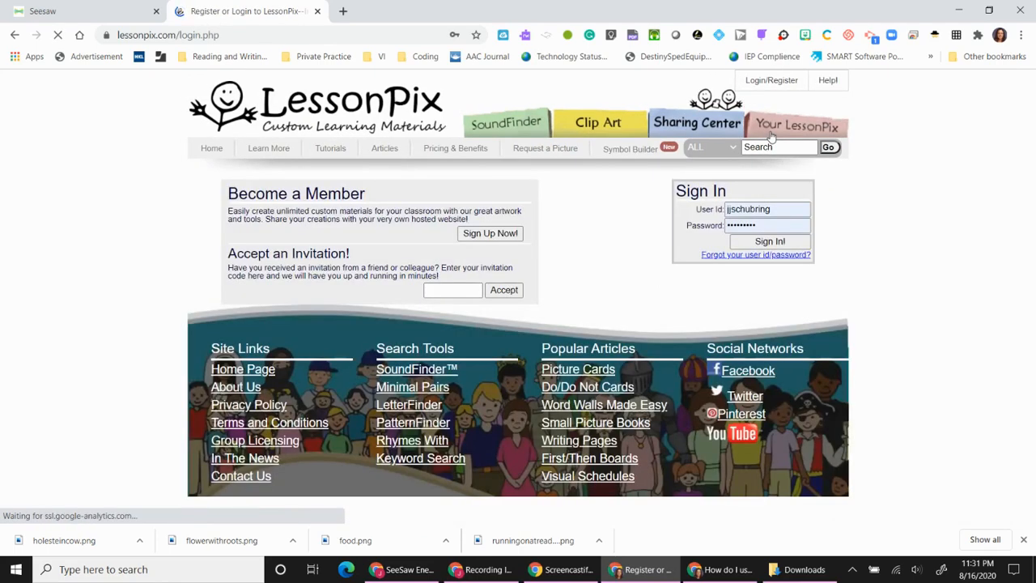
click(780, 247)
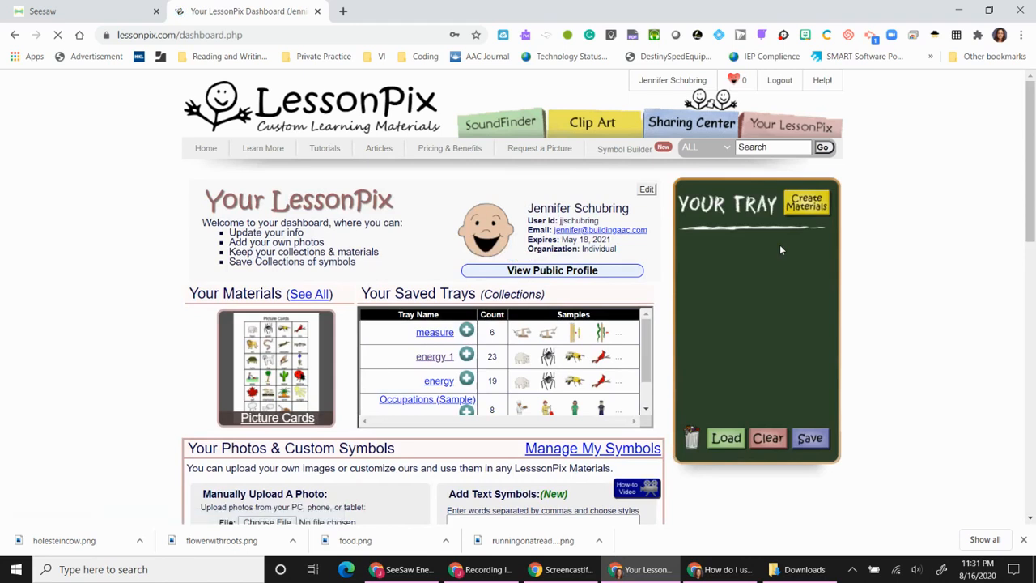
Search LessonPix for "cow" and open the picture of the black-and-white Holstein cow with the green collar.
click(764, 148)
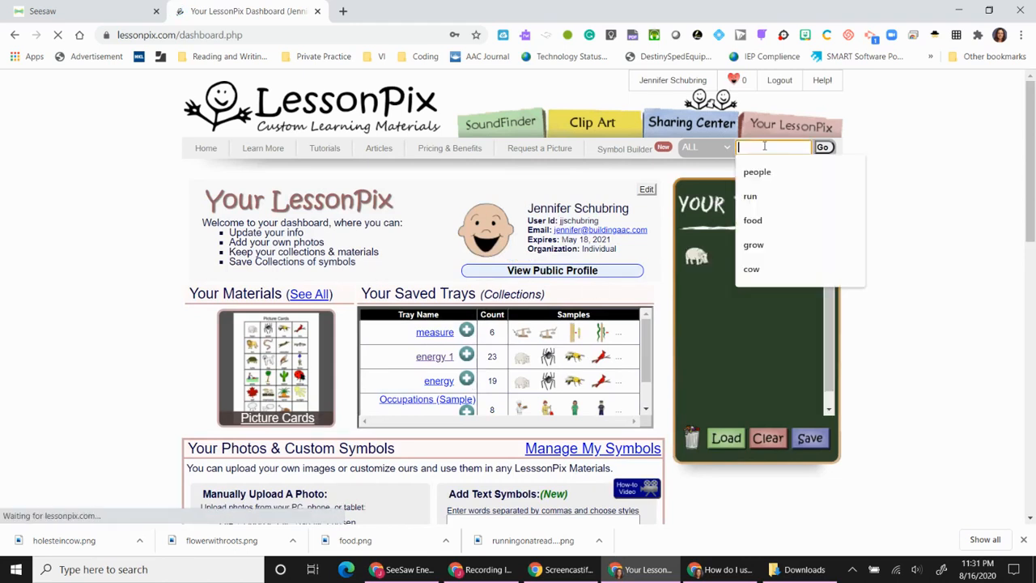
text(cow)
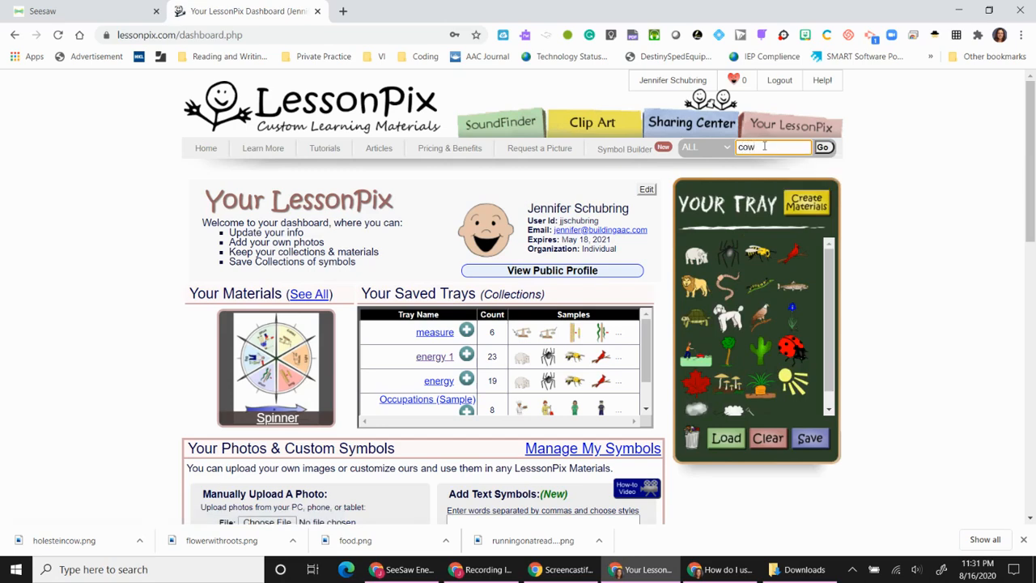
key(Return)
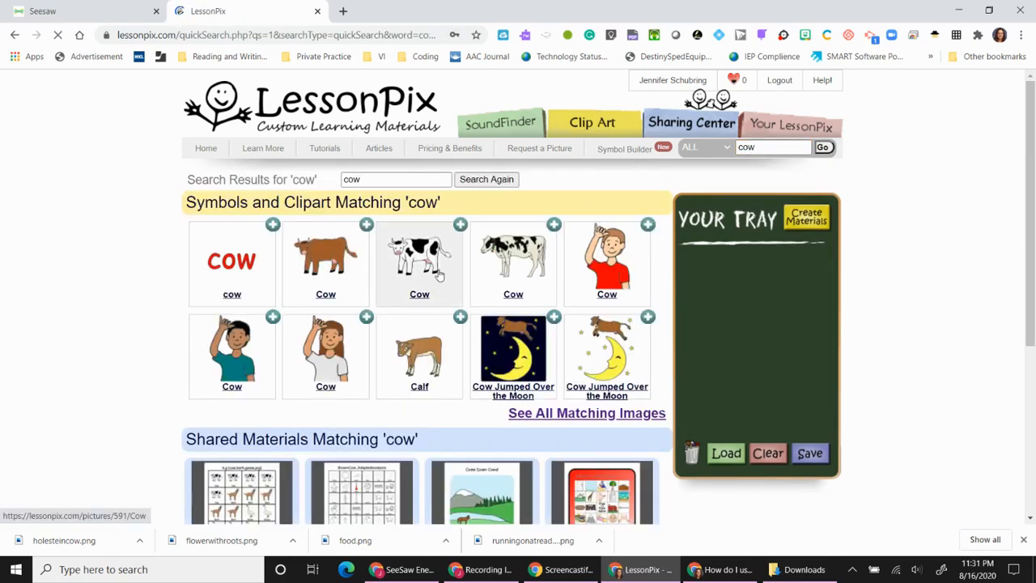
click(522, 263)
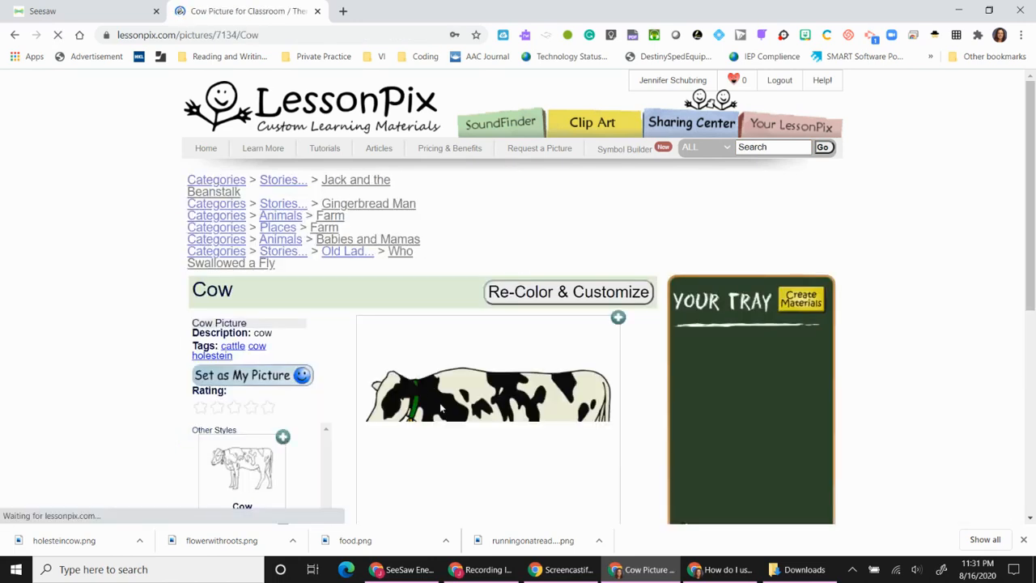
Export the Holstein cow picture as a PNG at 600 X 600.
scroll(441, 409, down, 2)
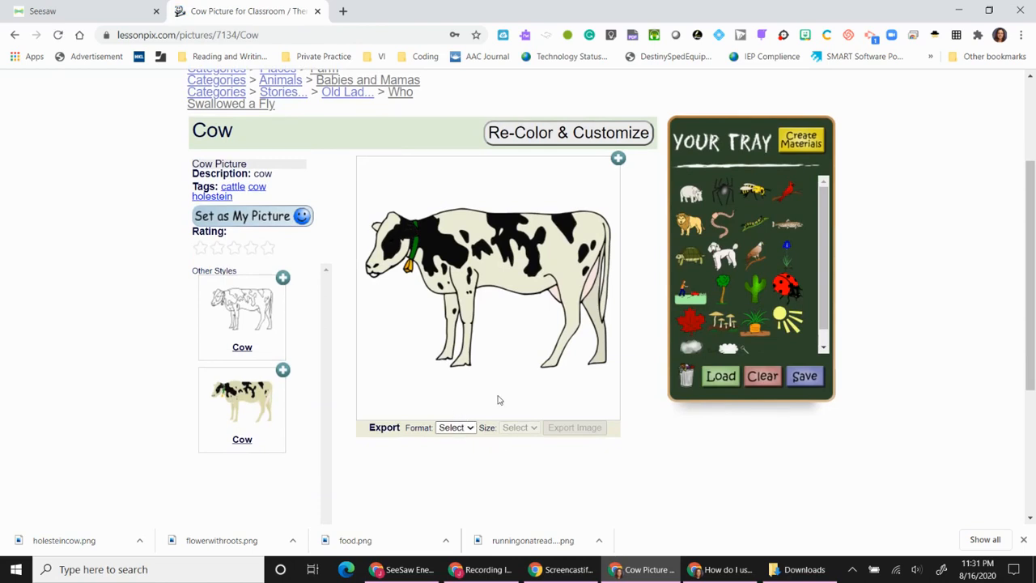
click(458, 428)
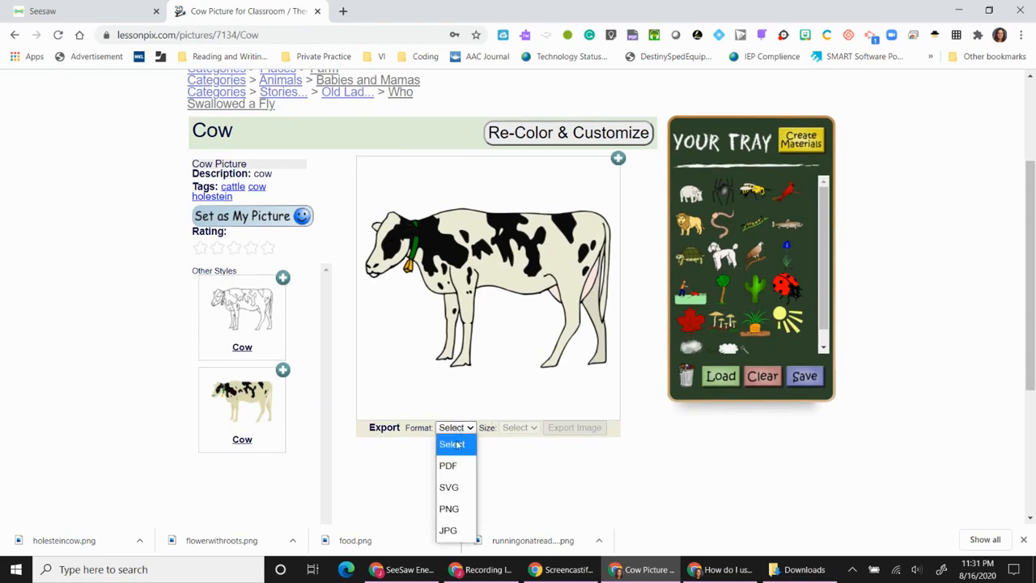
click(457, 510)
click(534, 428)
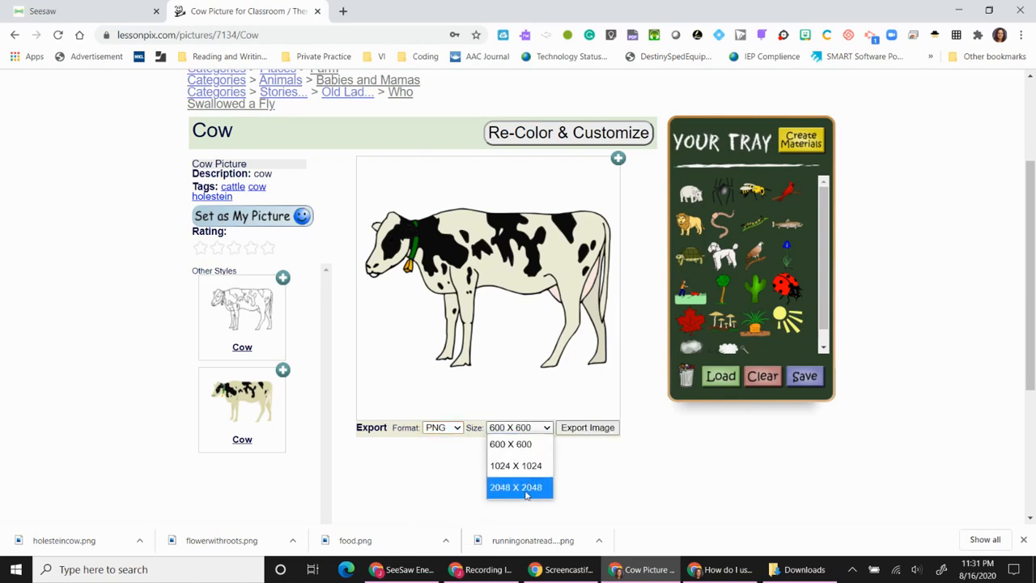
click(543, 430)
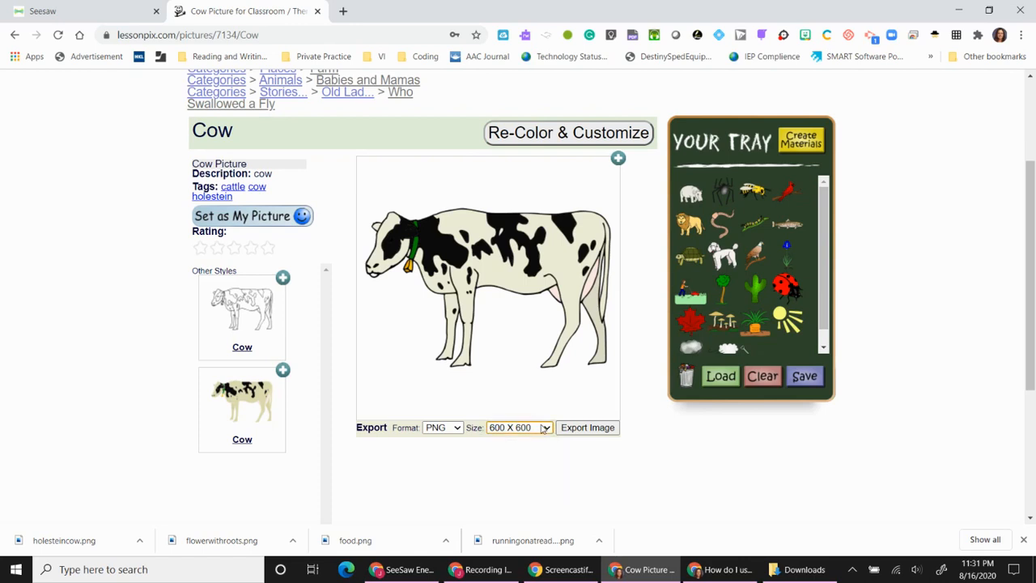
click(588, 429)
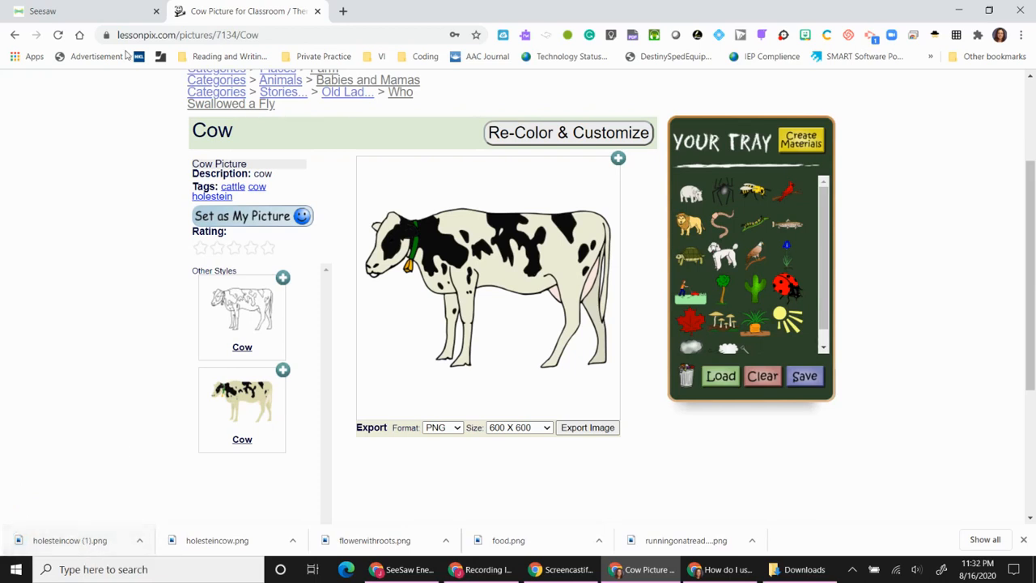
Switch back to the Seesaw activity and open the file upload for the sorting page.
click(114, 10)
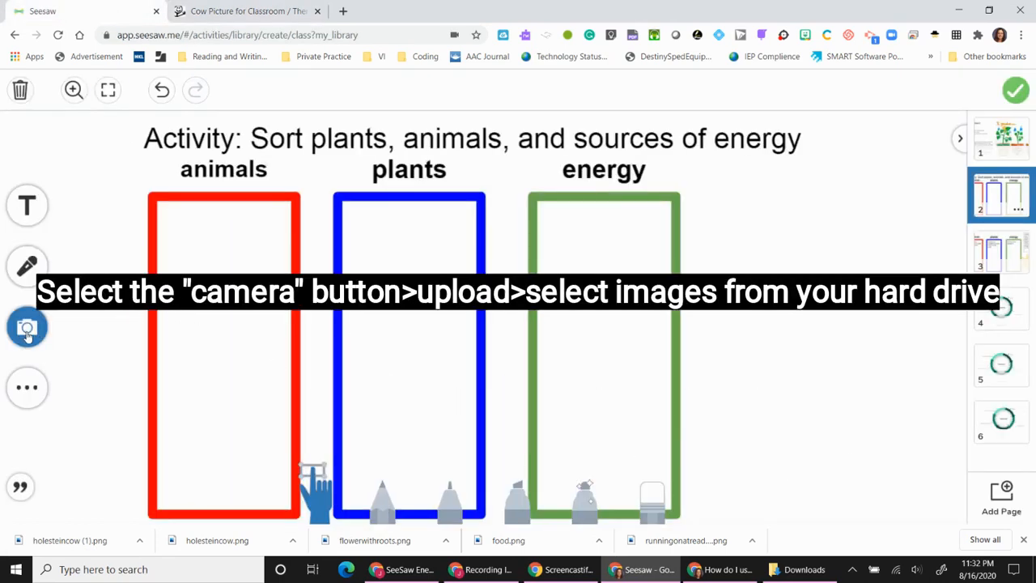
click(27, 332)
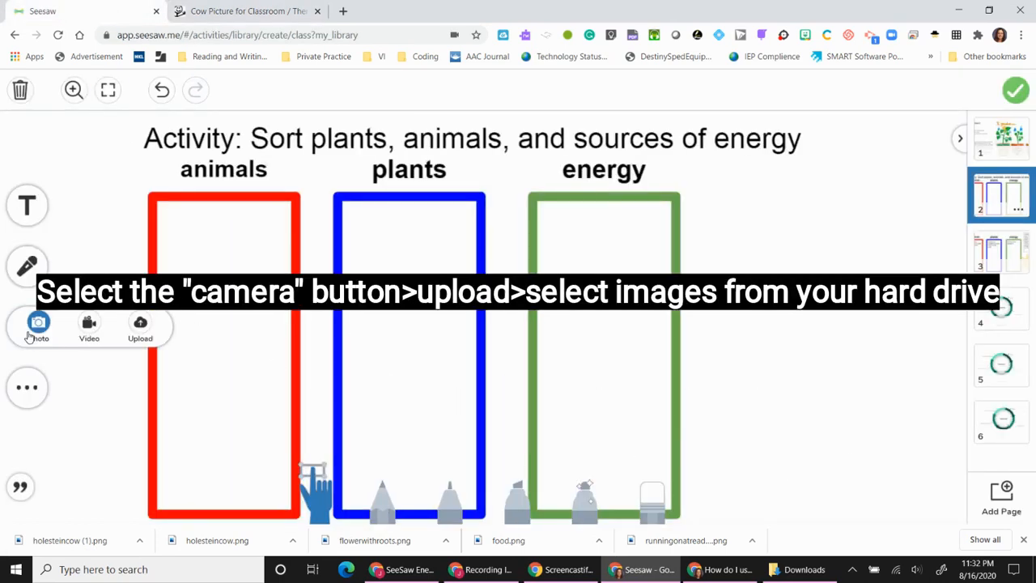
click(139, 326)
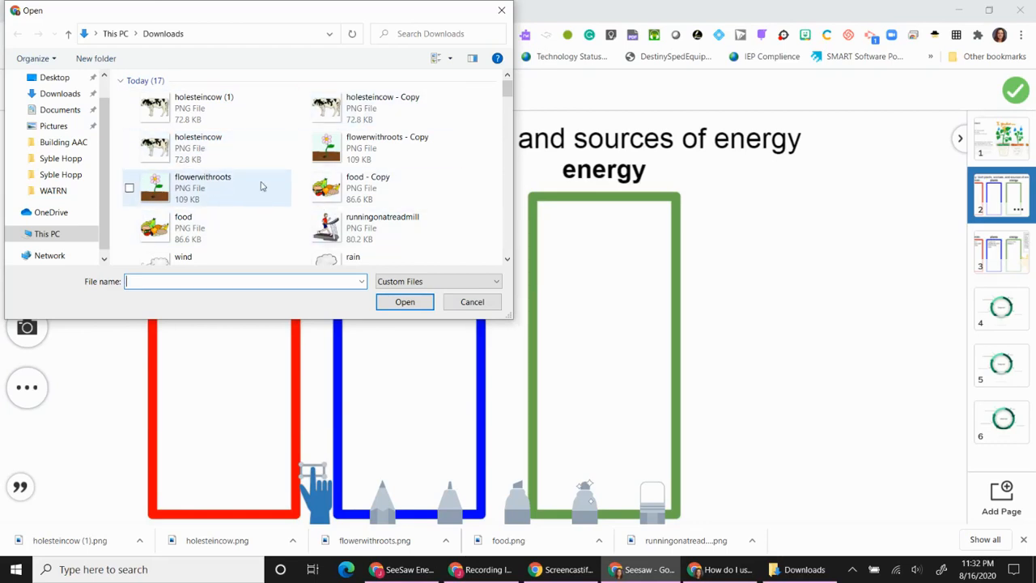
Select the hipopotamus_calf, dogpoodle and lion images together in the Downloads folder.
scroll(202, 152, down, 5)
scroll(208, 144, up, 3)
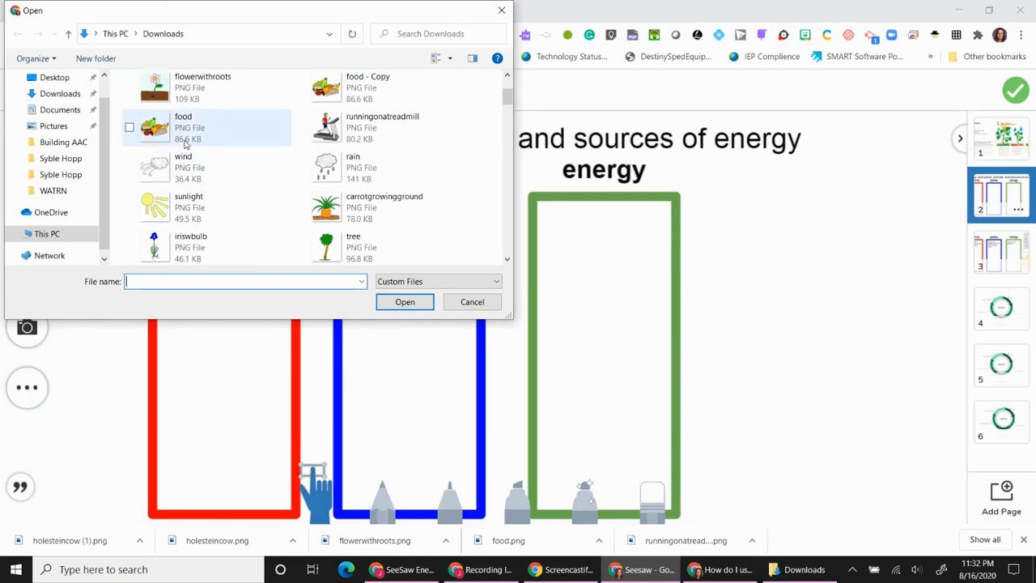
click(185, 142)
scroll(195, 166, down, 3)
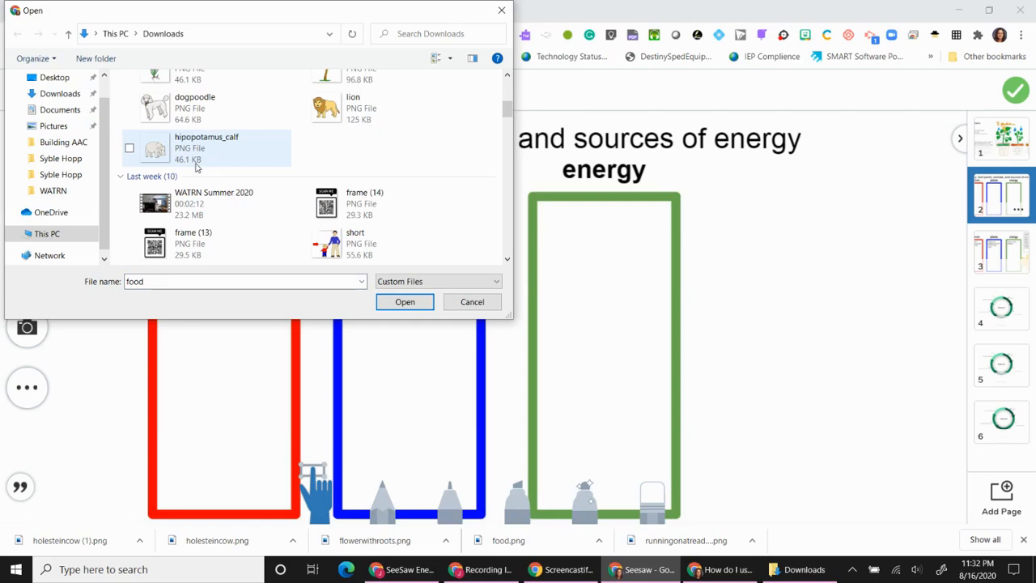
scroll(196, 166, up, 3)
scroll(195, 165, down, 10)
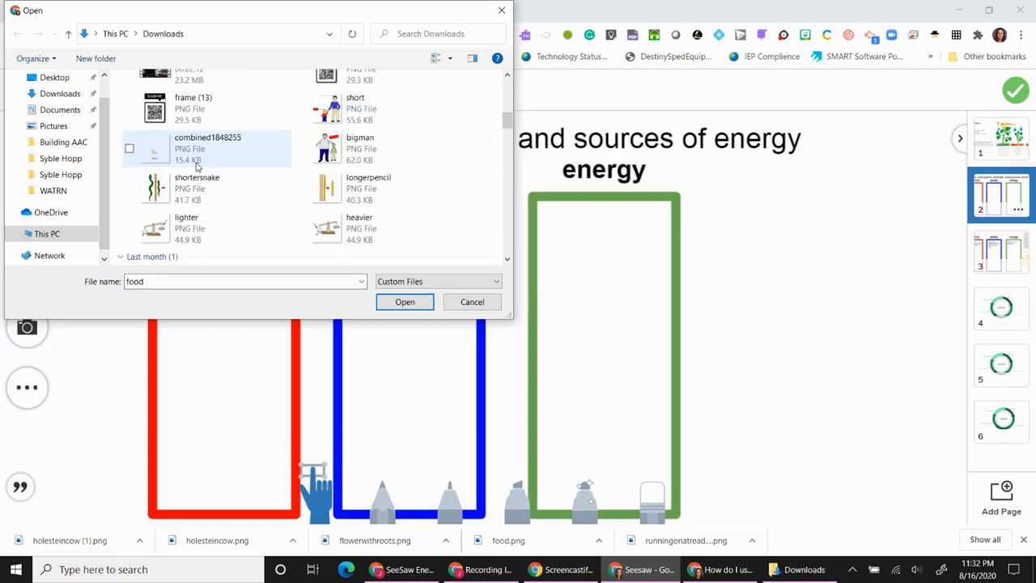
scroll(196, 166, up, 3)
scroll(197, 167, up, 5)
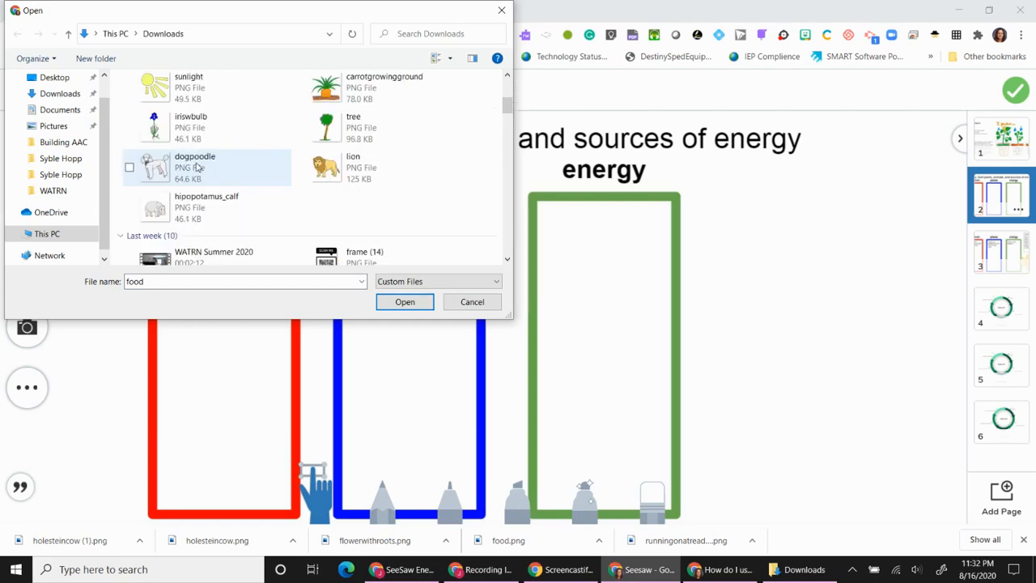
scroll(243, 174, up, 3)
scroll(268, 187, down, 2)
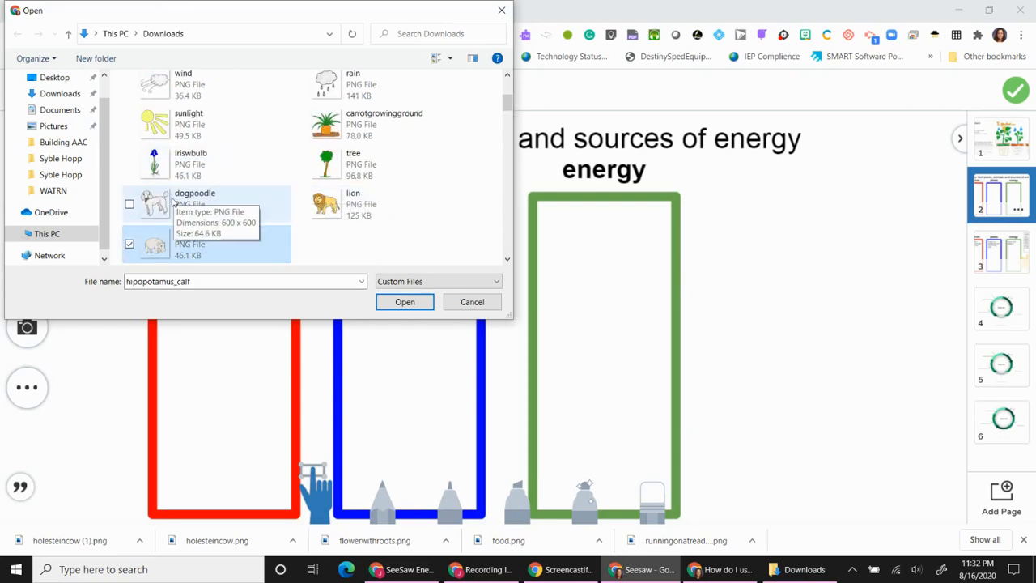
ctrl+click(172, 199)
ctrl+click(332, 204)
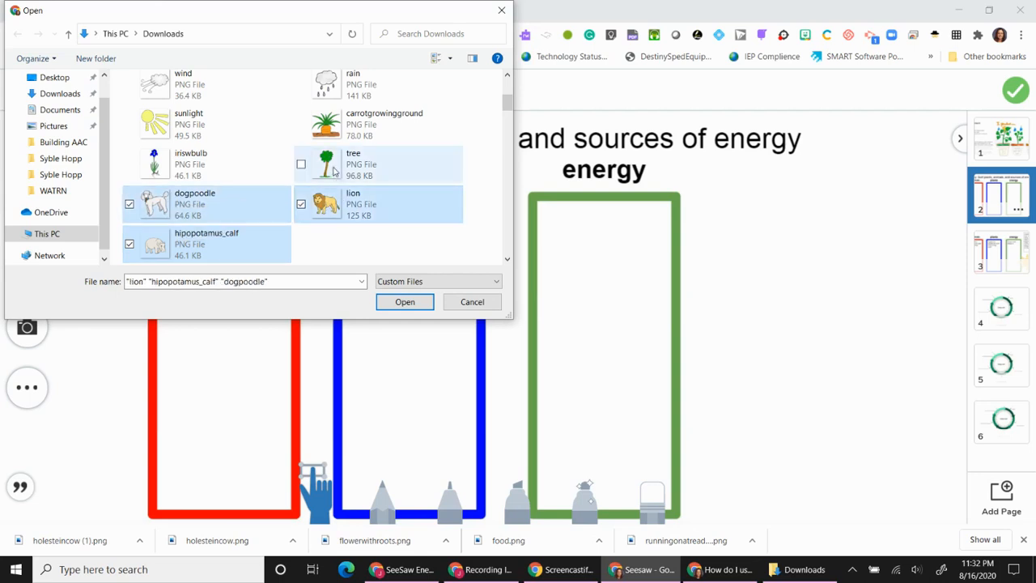
Add tree, iriswbulb, sunlight, carrotgrowingground, rain and wind to the selected animal images and upload them all to the sorting page.
ctrl+click(332, 164)
ctrl+click(209, 165)
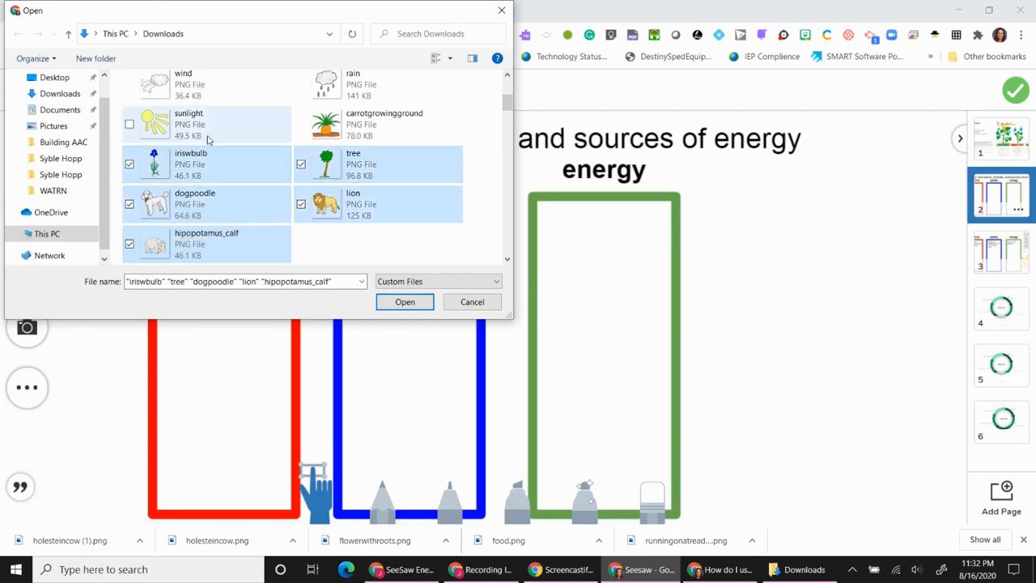
ctrl+click(195, 123)
ctrl+click(332, 125)
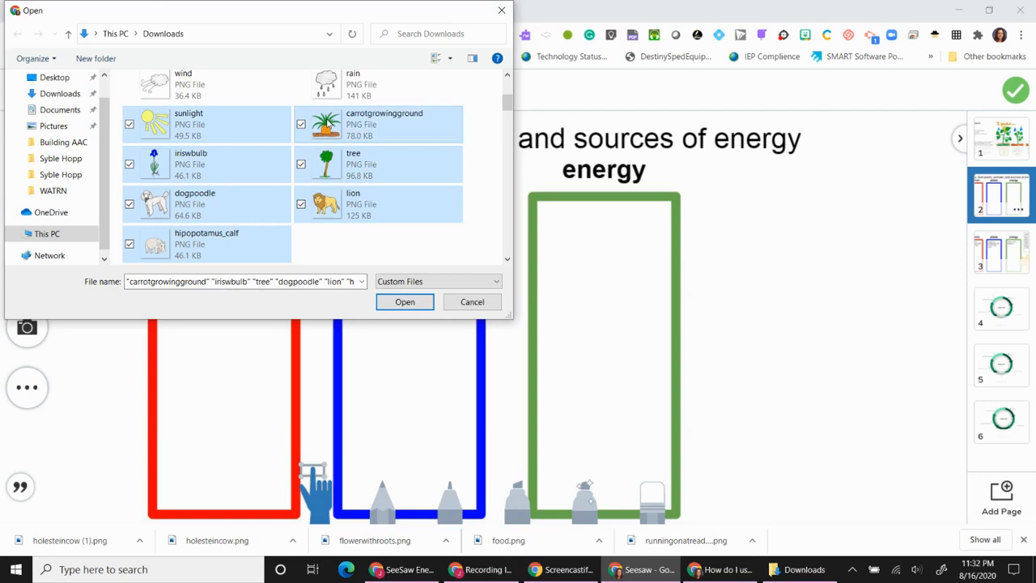
ctrl+click(332, 85)
ctrl+click(161, 96)
scroll(223, 159, down, 2)
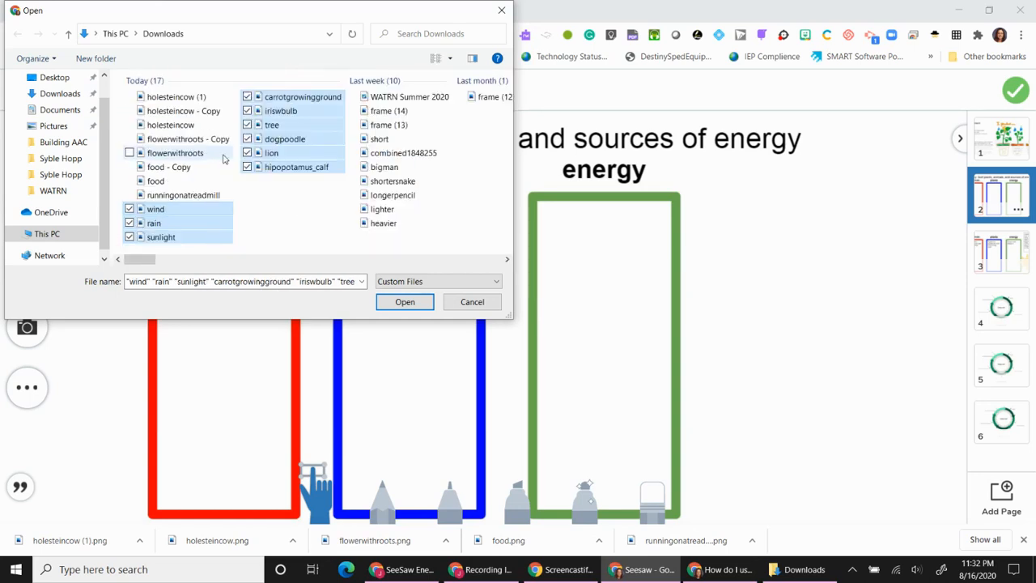
scroll(223, 159, down, 1)
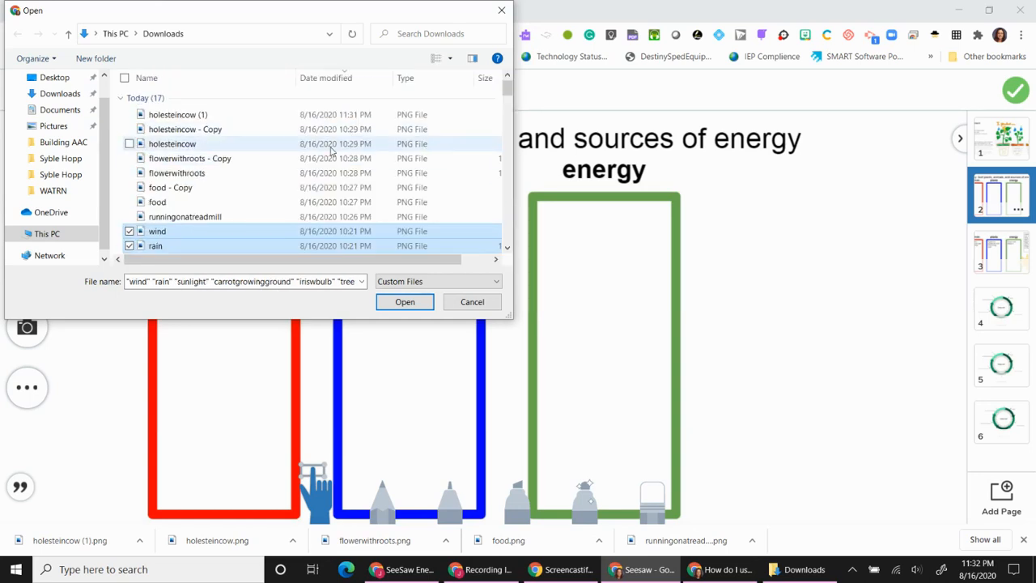
click(404, 302)
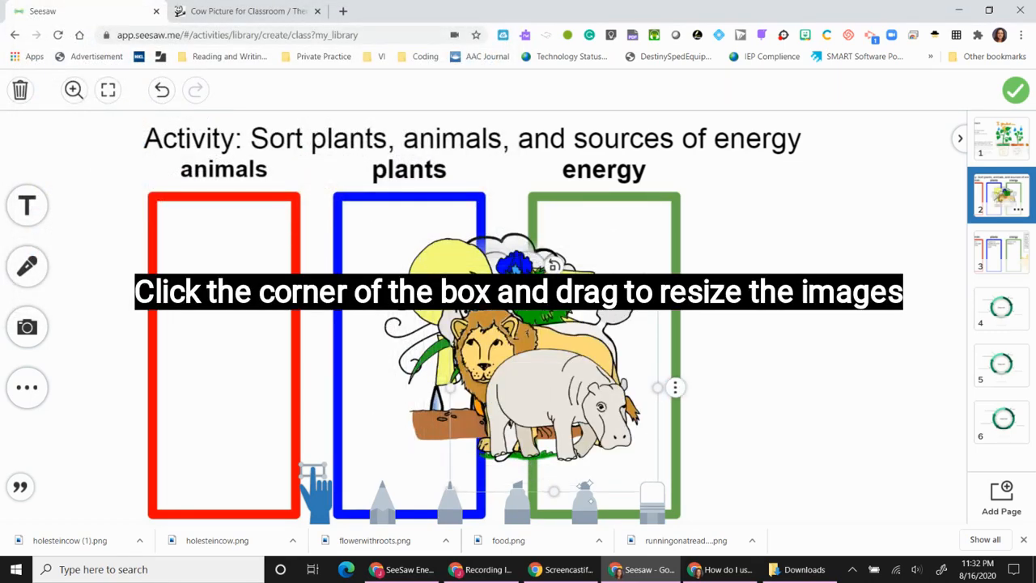
Shrink the hippopotamus and the lion and place them side by side in the blank area right of the energy box.
drag(658, 284, 537, 404)
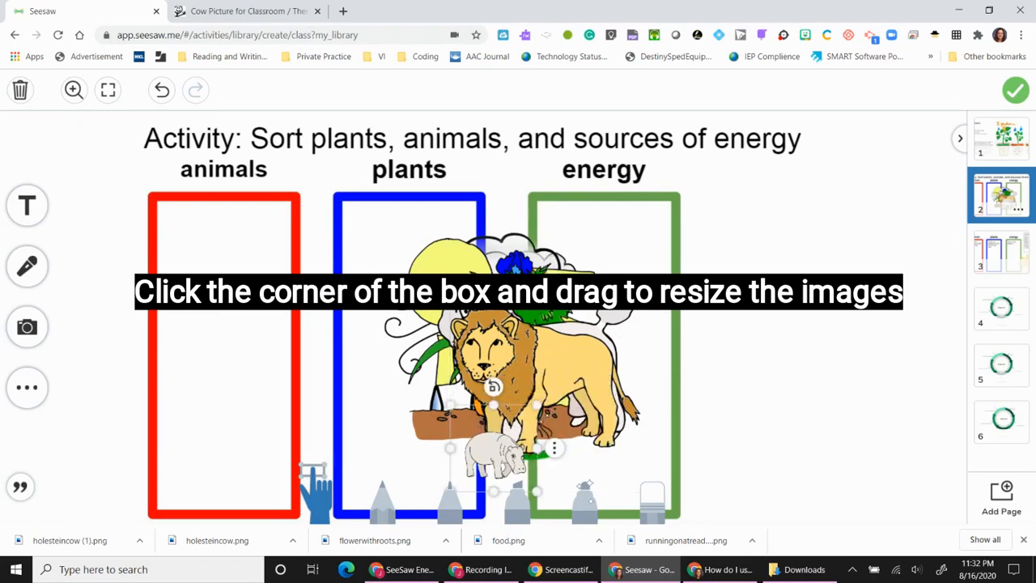
drag(506, 455, 772, 222)
click(544, 379)
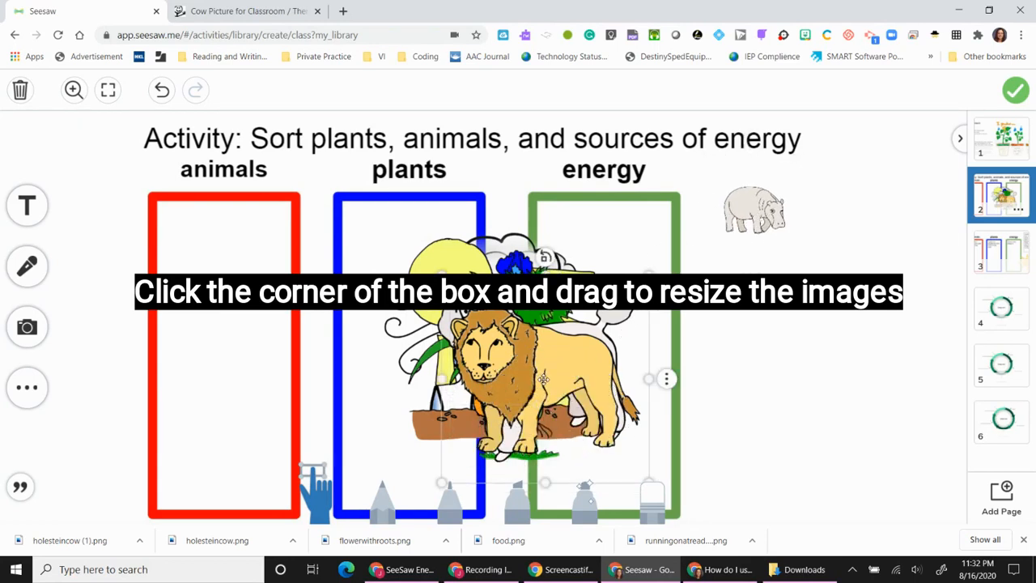
drag(650, 274, 566, 396)
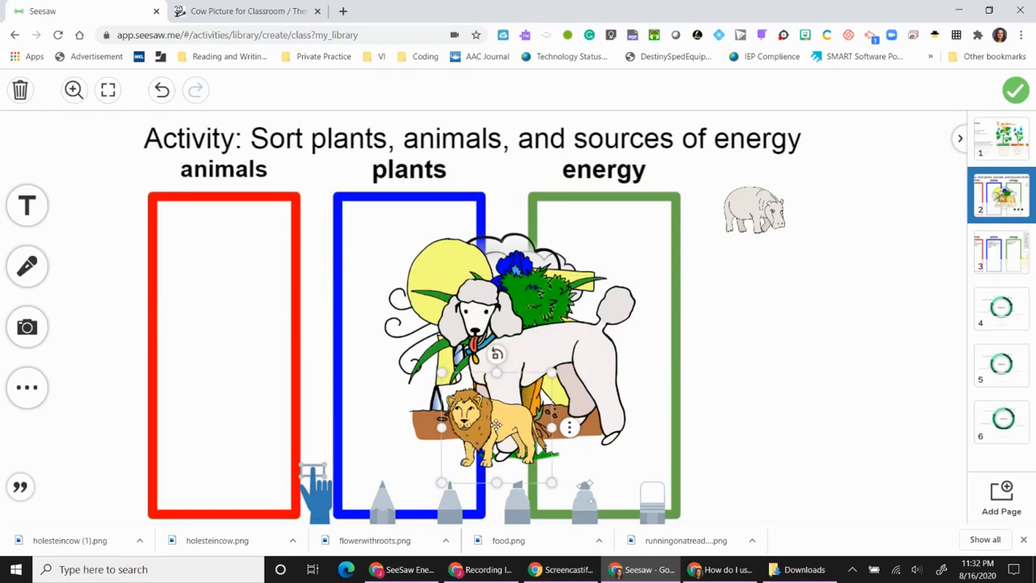
drag(495, 426, 896, 208)
Shrink the poodle and place it in the lower right corner of the sorting page.
click(640, 277)
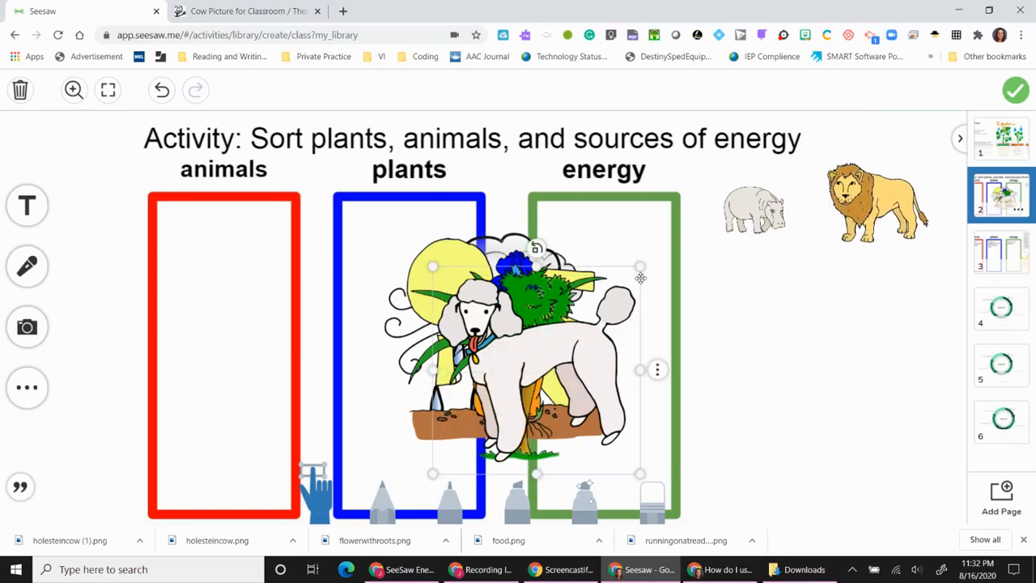
drag(643, 267, 534, 379)
drag(481, 435, 897, 491)
Shrink the tree and the iris and move both below the hippopotamus, beside the energy box.
click(510, 334)
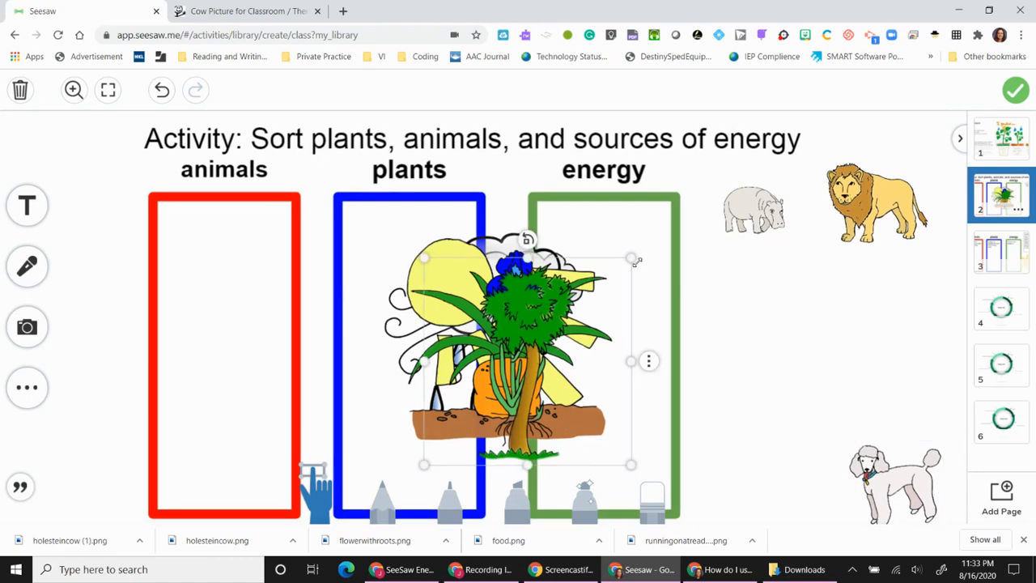
drag(636, 260, 796, 266)
click(596, 251)
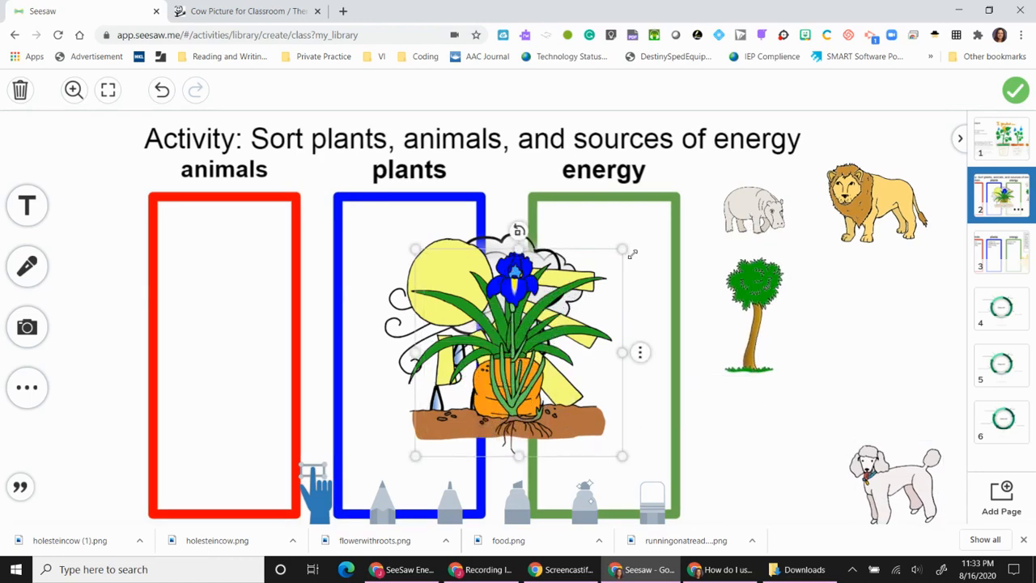
drag(624, 247, 496, 344)
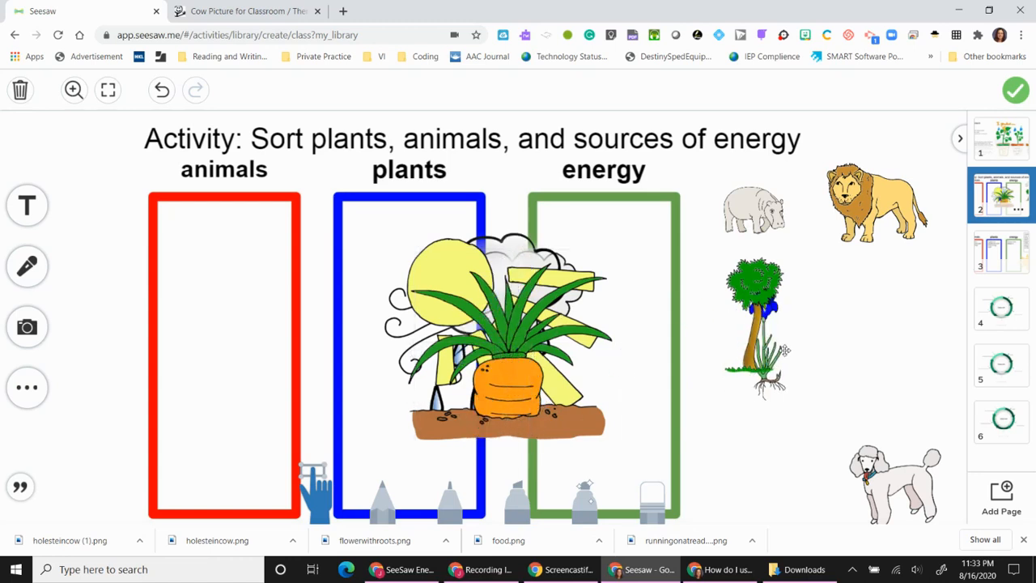
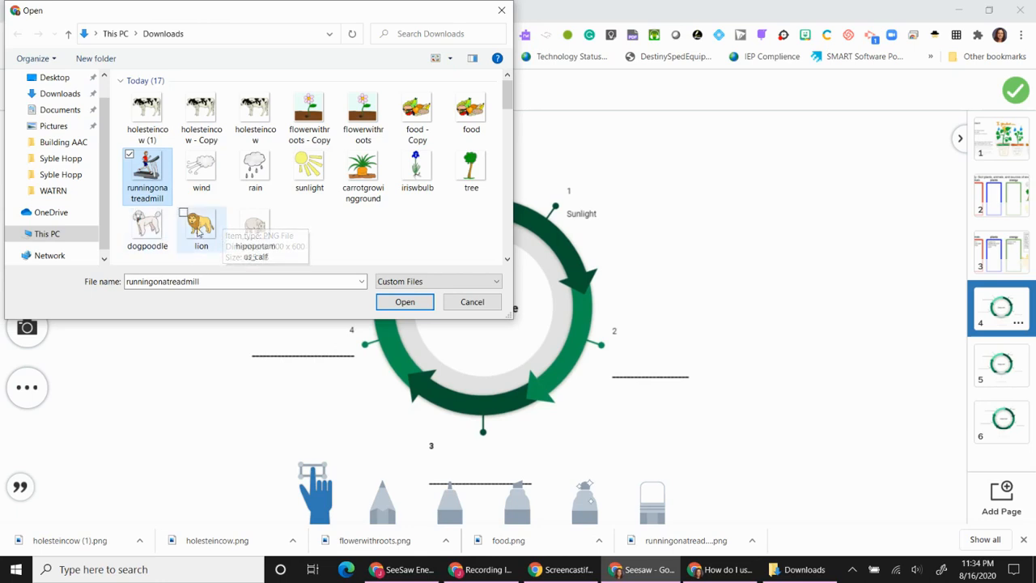
Upload the runningonatreadmill, food, flowerwithroots, sunlight and holesteincow images to the Energy cycle page 4.
ctrl+click(468, 113)
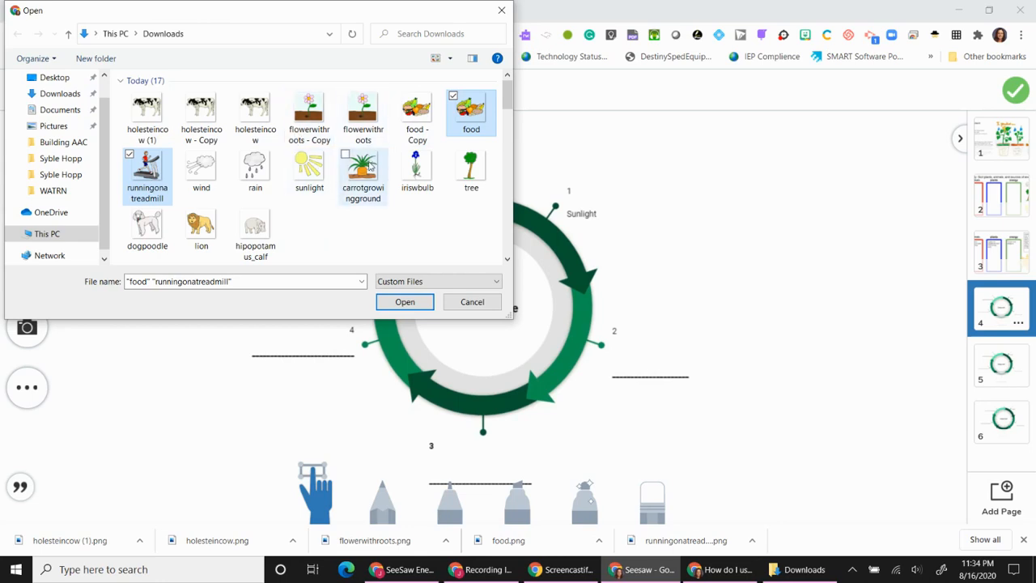
ctrl+click(360, 114)
ctrl+click(312, 167)
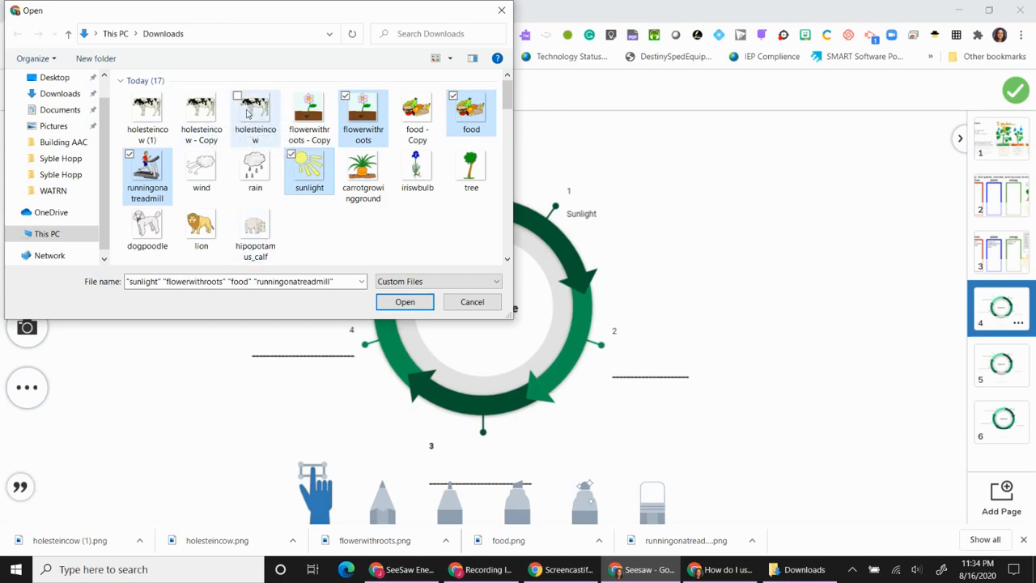
ctrl+click(255, 114)
click(423, 302)
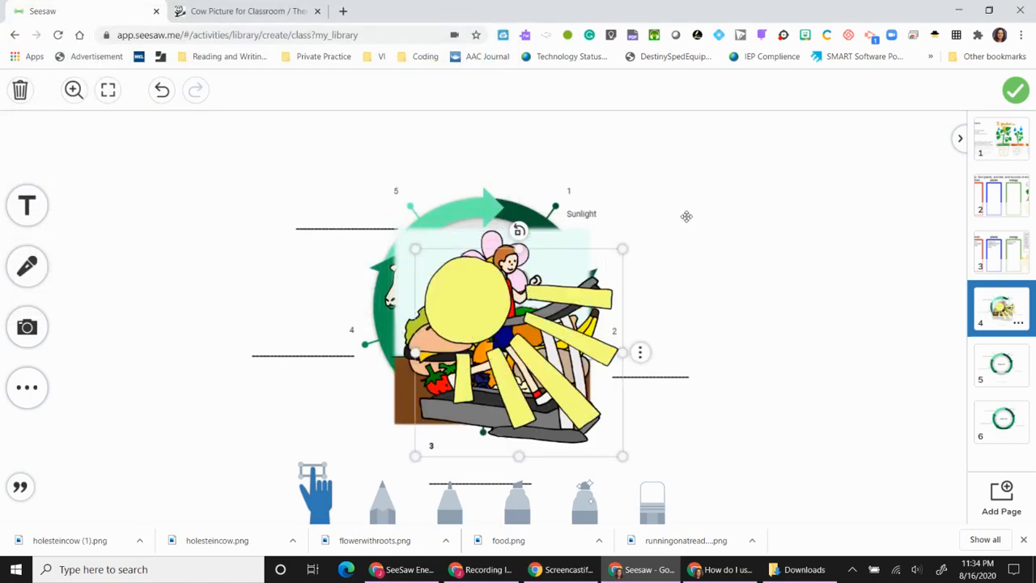
Shrink the sun and the treadmill runner and place them to the upper right of the energy cycle, the runner below the sun.
drag(622, 248, 508, 365)
click(441, 389)
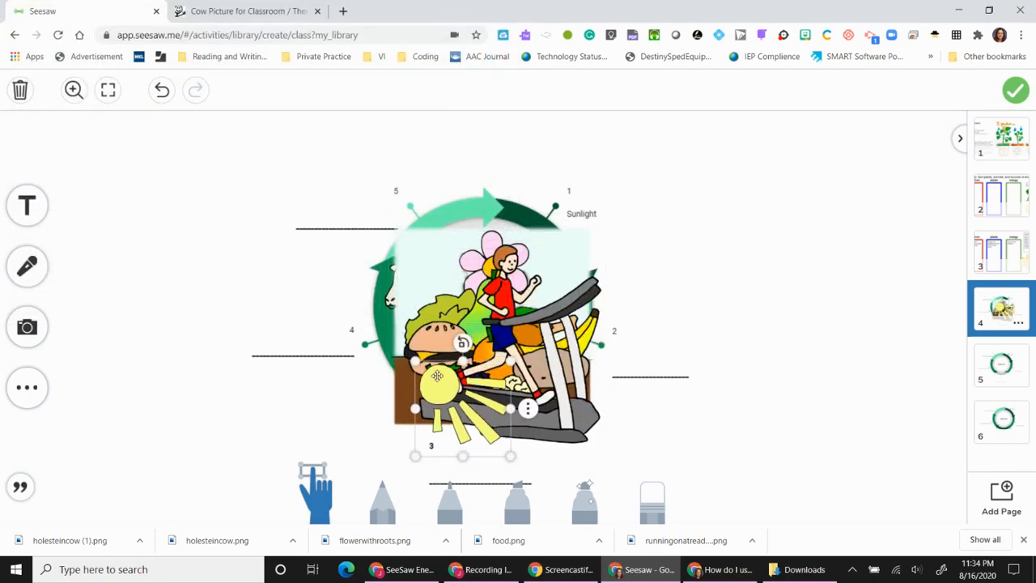
drag(442, 389, 734, 142)
click(585, 303)
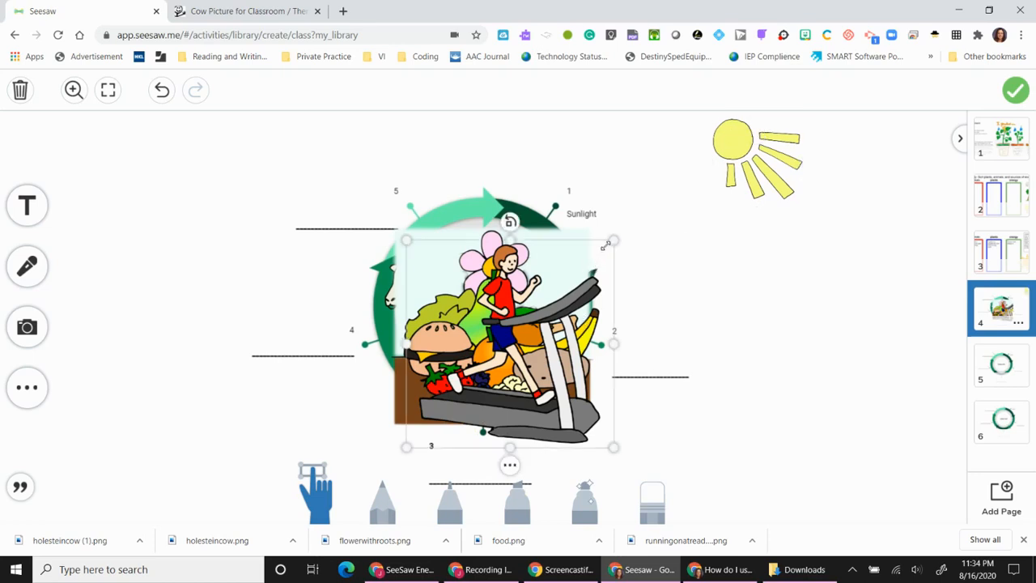
drag(613, 240, 882, 214)
Shrink the food and the flower with roots and stack them below the treadmill runner, right of the energy cycle.
click(575, 247)
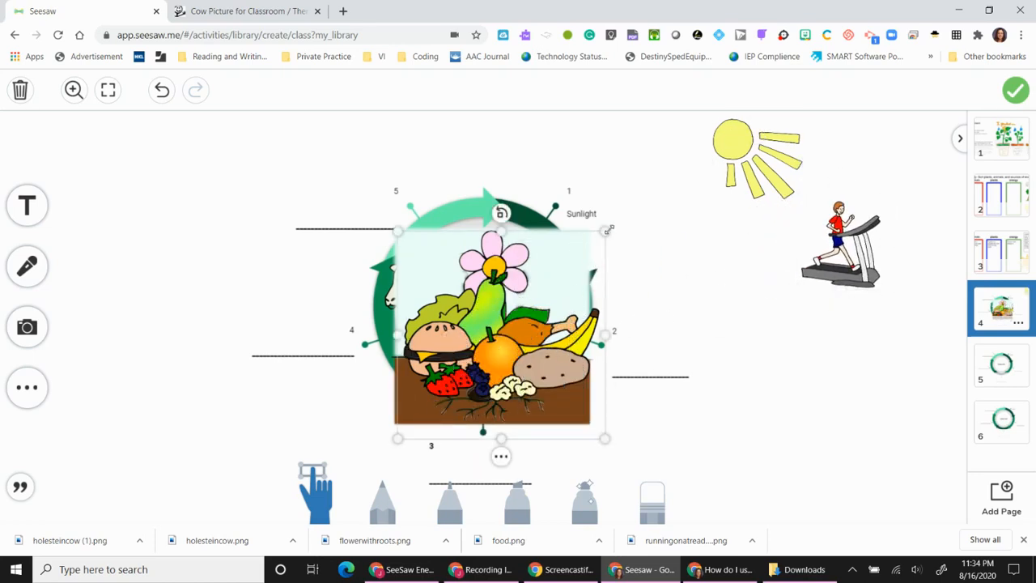
drag(605, 230, 491, 333)
drag(451, 366, 872, 361)
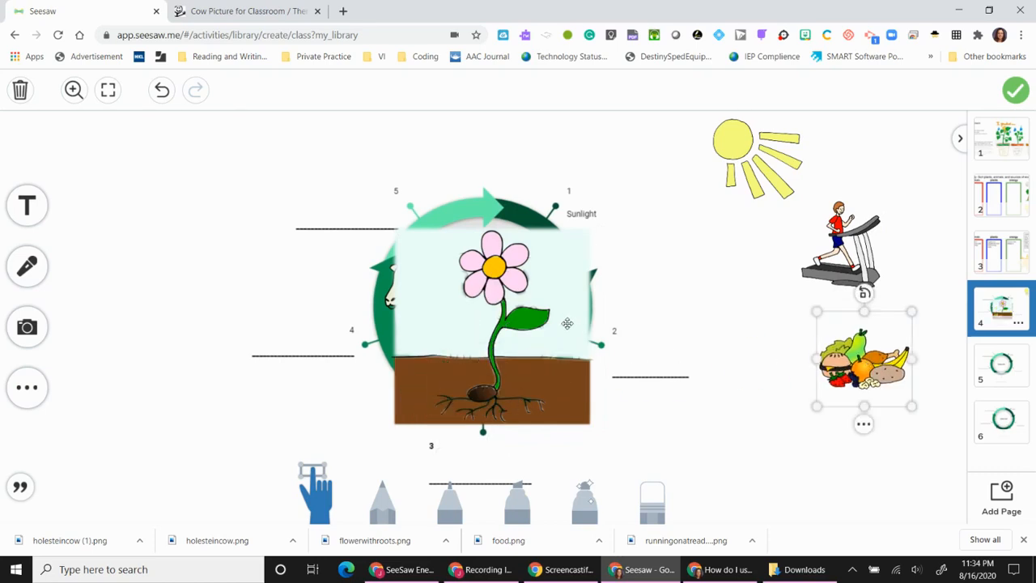
click(563, 321)
drag(600, 223, 481, 298)
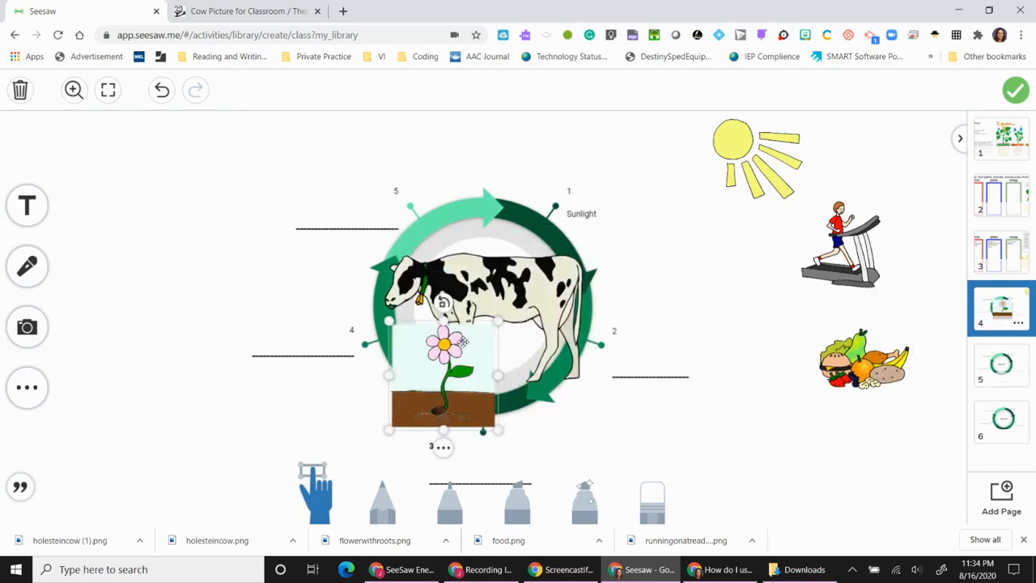
drag(485, 342, 905, 424)
Shrink the cow and place it in the blank area to the lower left of the energy cycle.
click(433, 300)
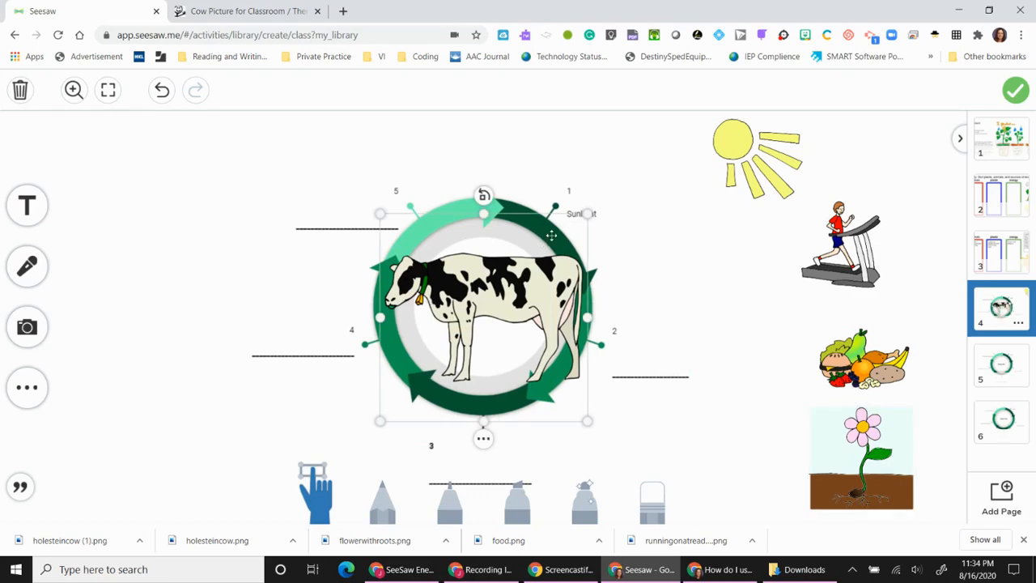
drag(587, 212, 495, 333)
drag(447, 369, 149, 447)
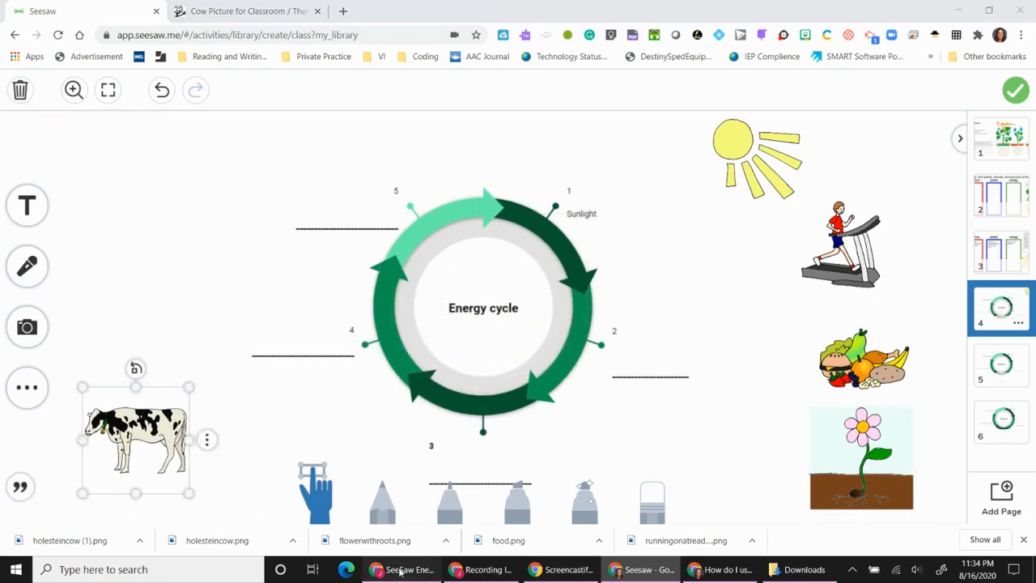
Switch to the Energy presentation in Google Slides and view slide 28, the energy cycle with its pictures and text labels.
click(396, 569)
click(121, 11)
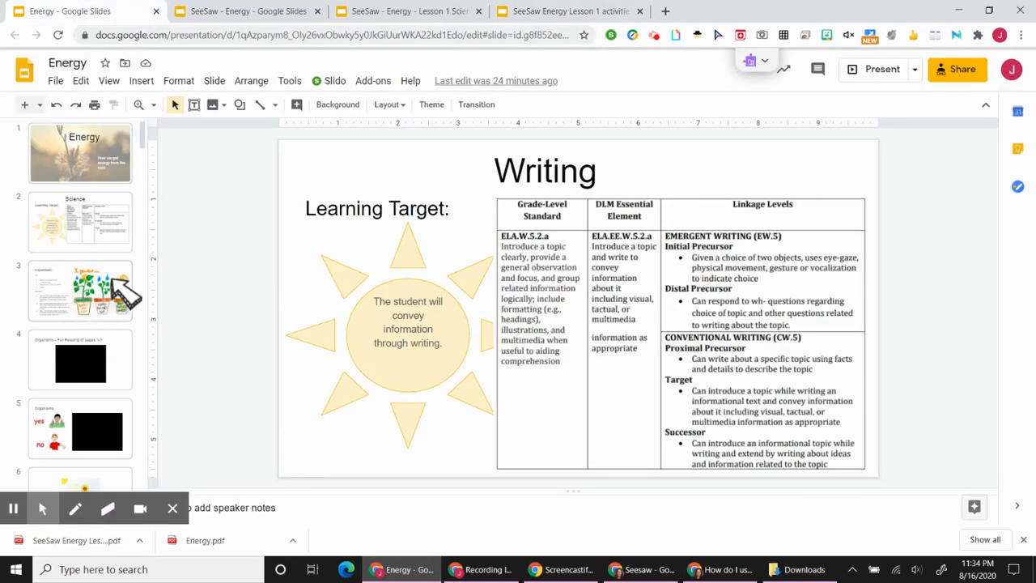
scroll(93, 296, down, 3)
scroll(79, 289, down, 13)
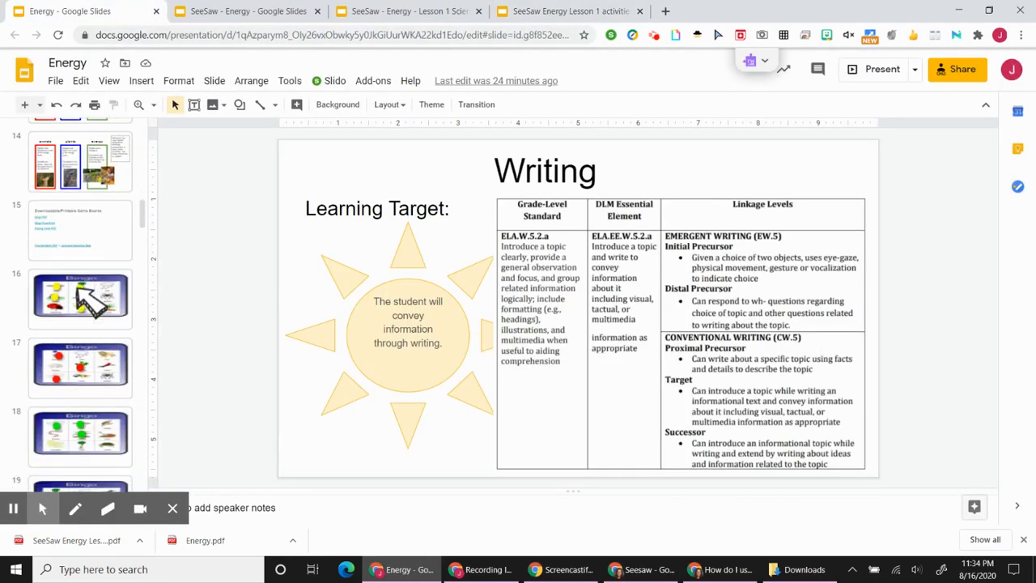
scroll(89, 301, down, 9)
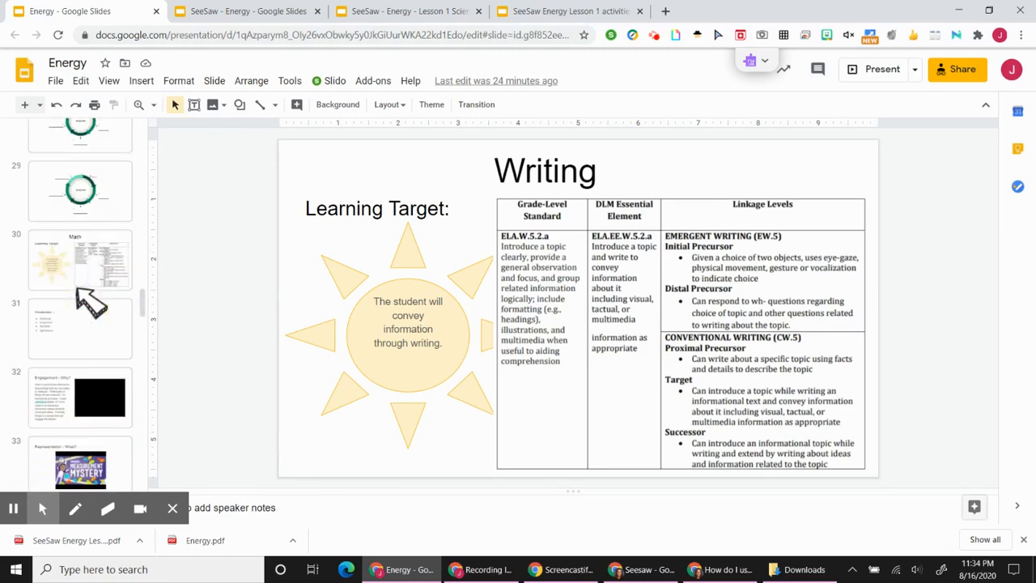
scroll(89, 301, down, 12)
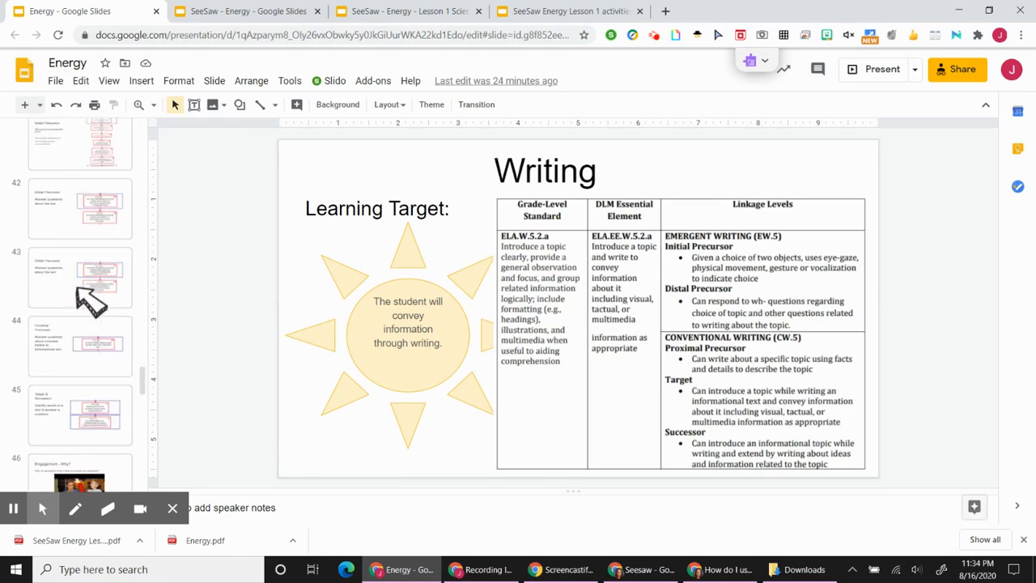
scroll(78, 289, up, 13)
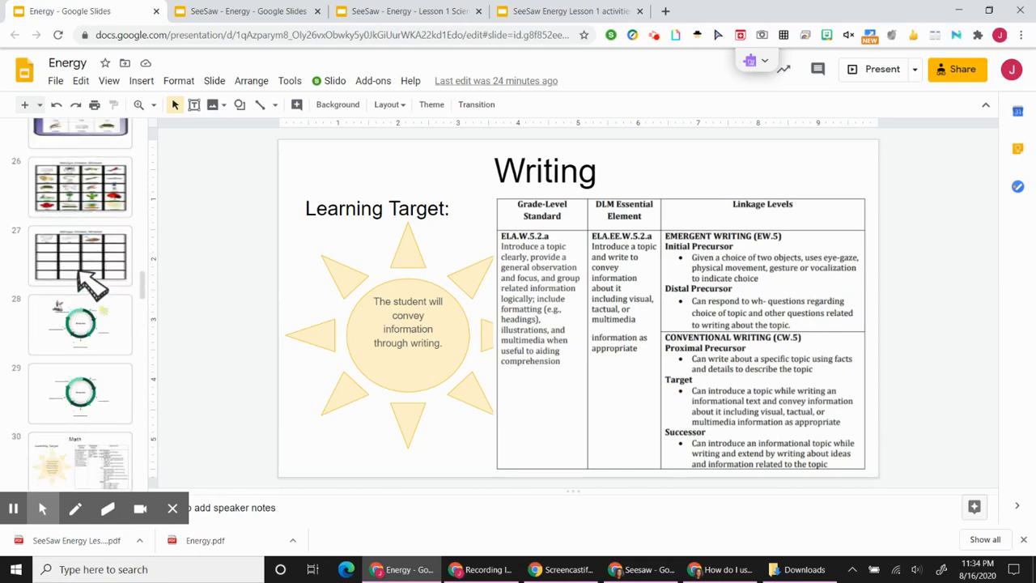
click(94, 325)
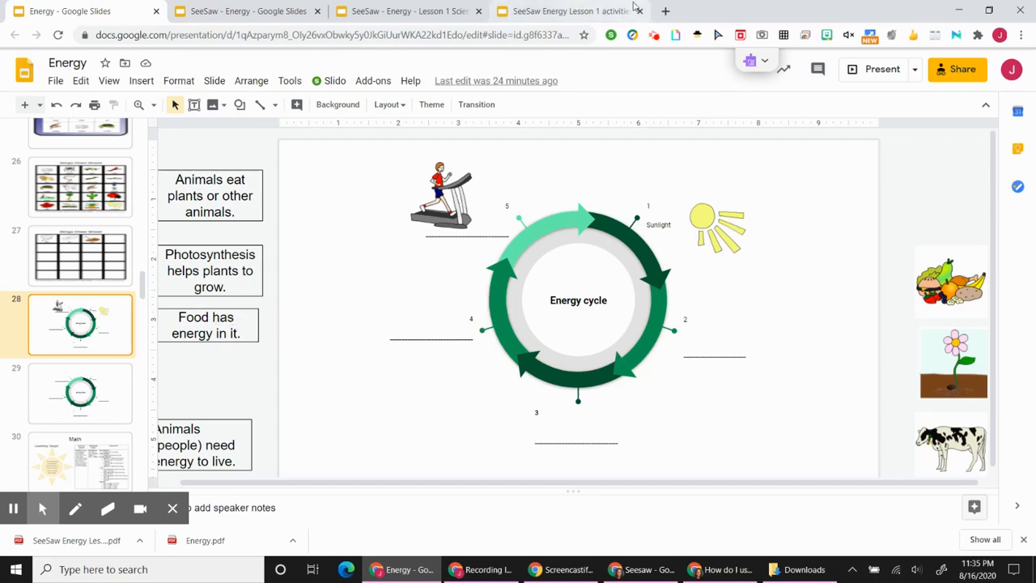
Switch back to Seesaw and add a text label reading "Food has energy." to the Energy cycle page 4.
click(640, 569)
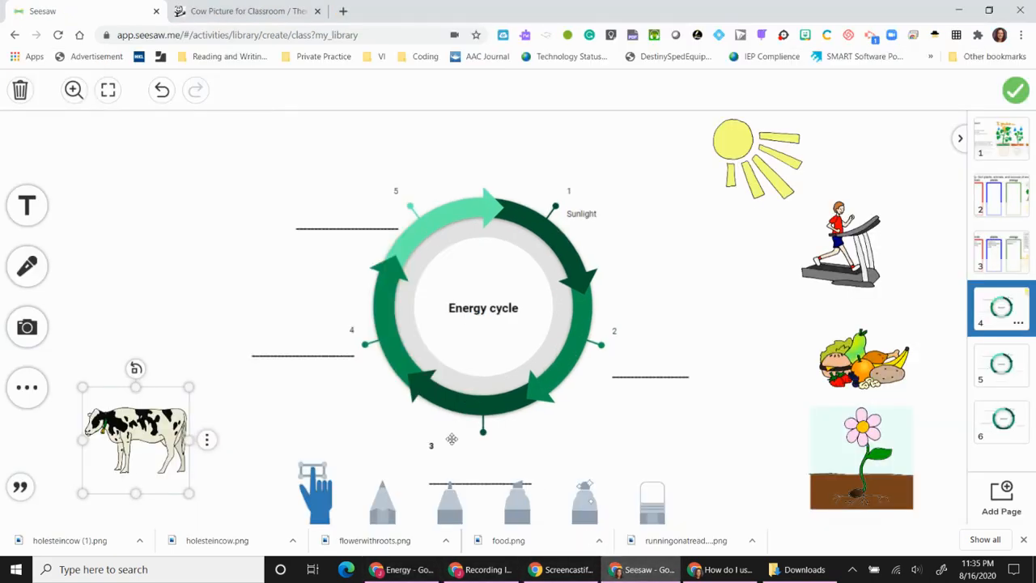
click(28, 206)
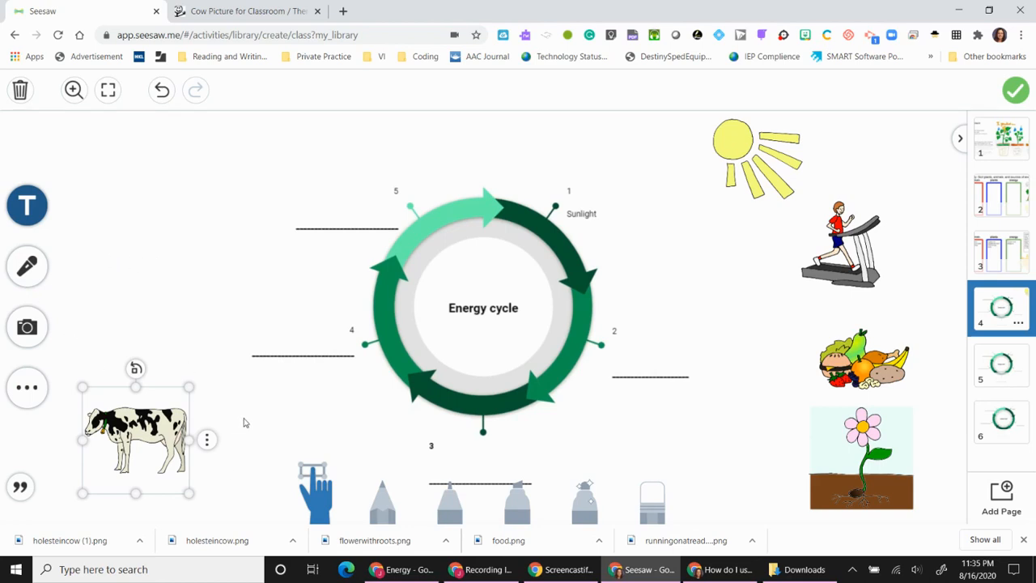
click(225, 408)
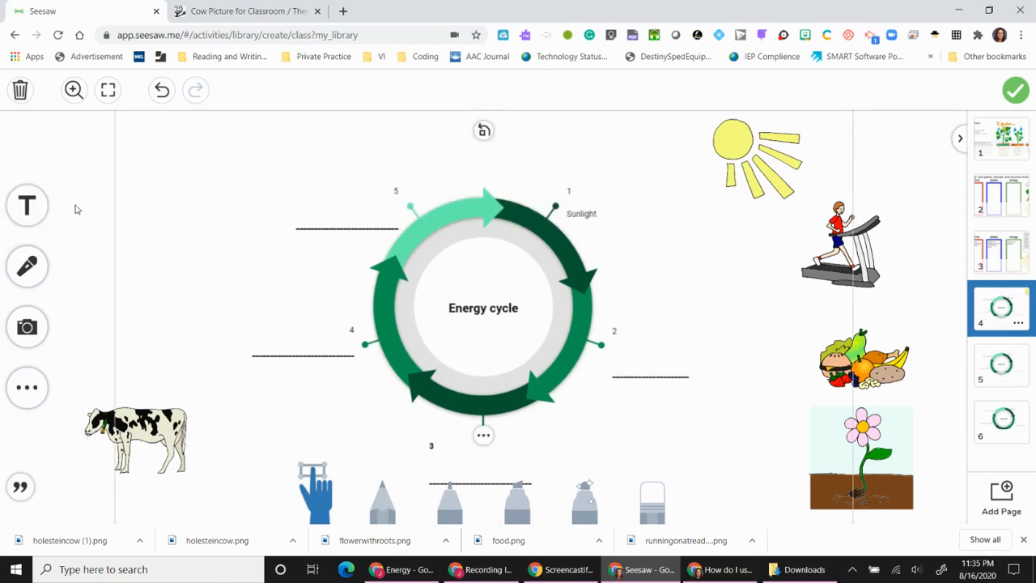
click(48, 201)
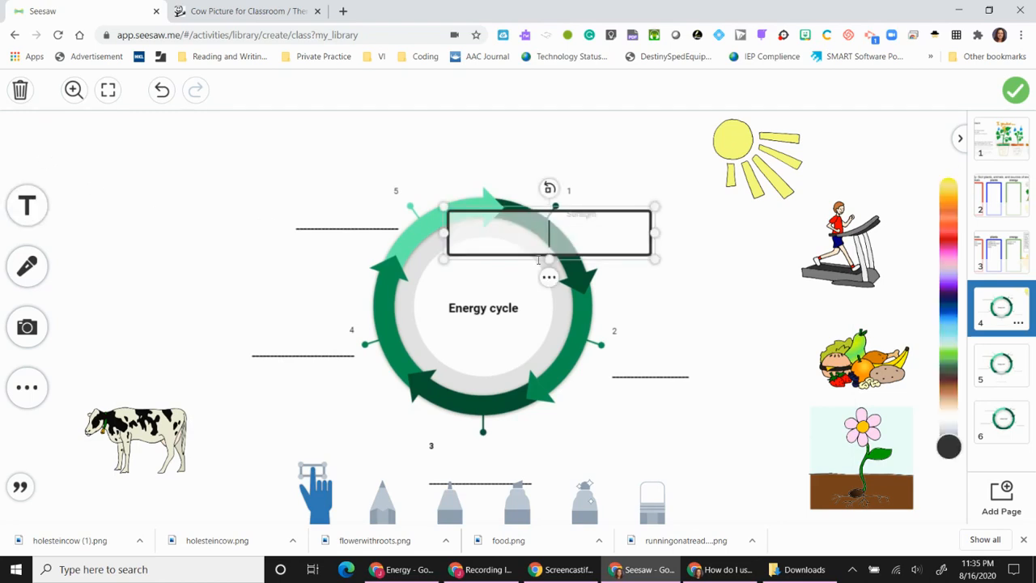
text(Food has )
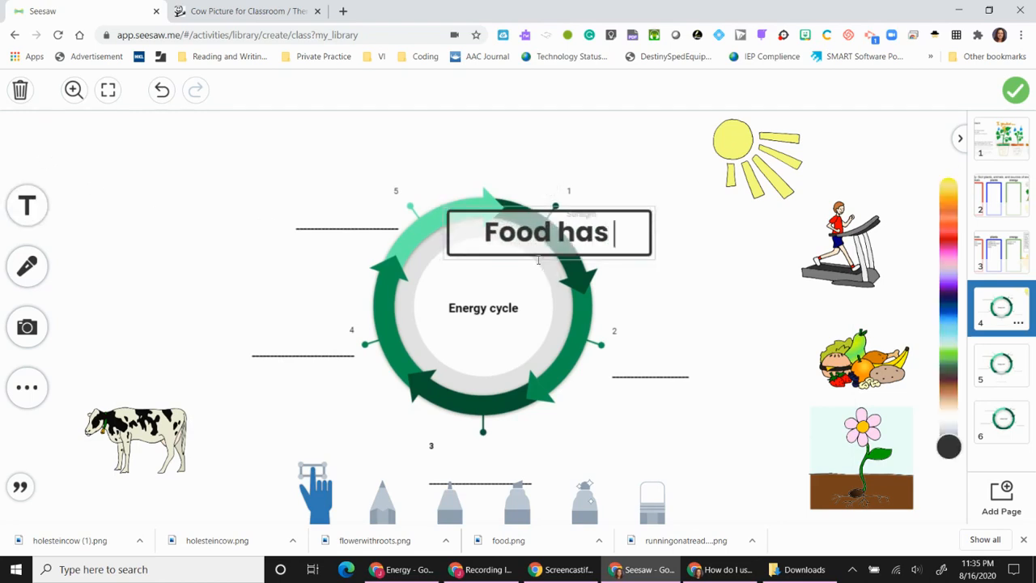
text(energy)
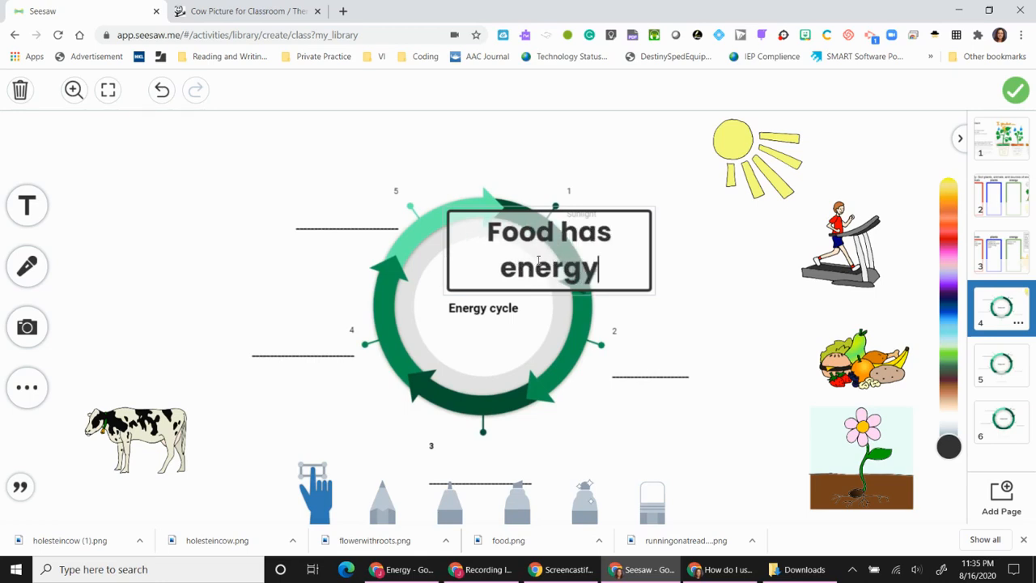
text(.)
key(Return)
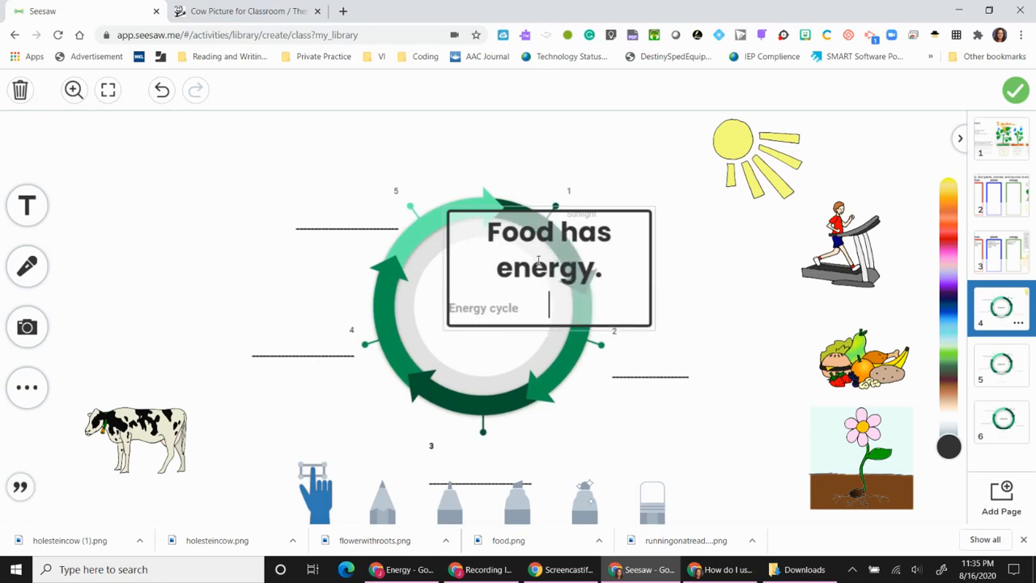
key(BackSpace)
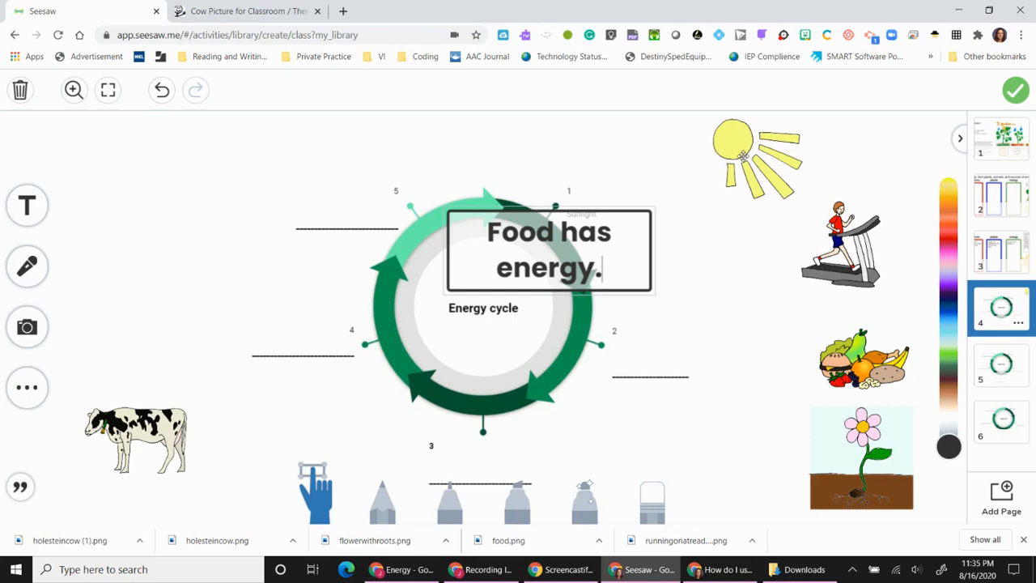
Shrink the "Food has energy." label to about half its size and place it in the page's upper left corner.
click(742, 156)
click(631, 265)
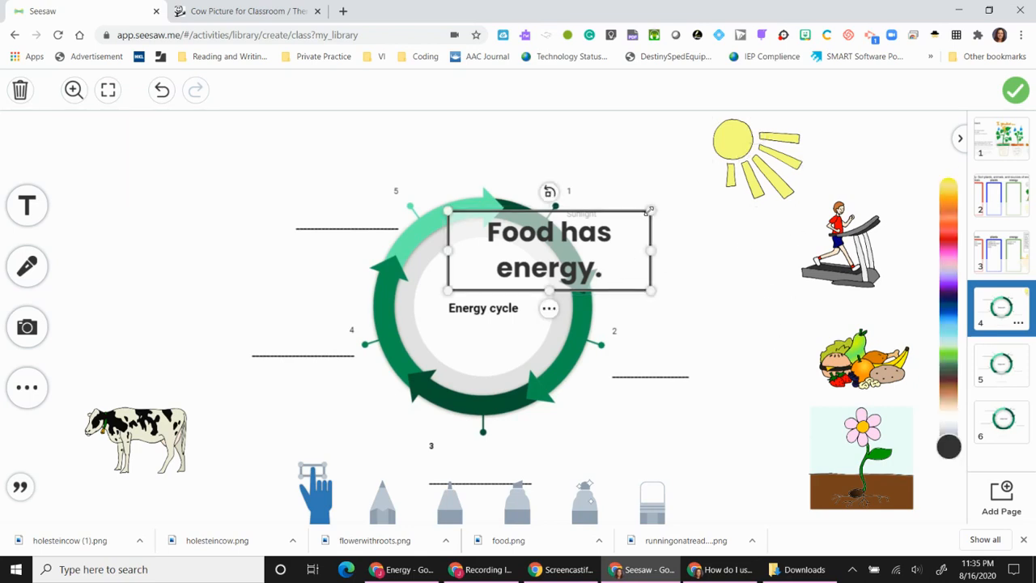
drag(647, 210, 579, 273)
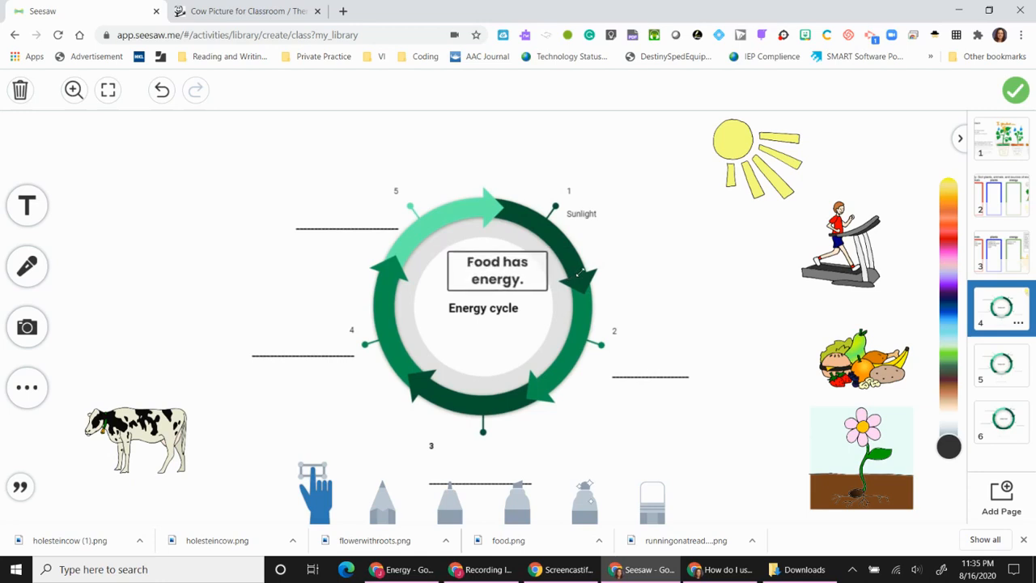
drag(495, 259, 139, 153)
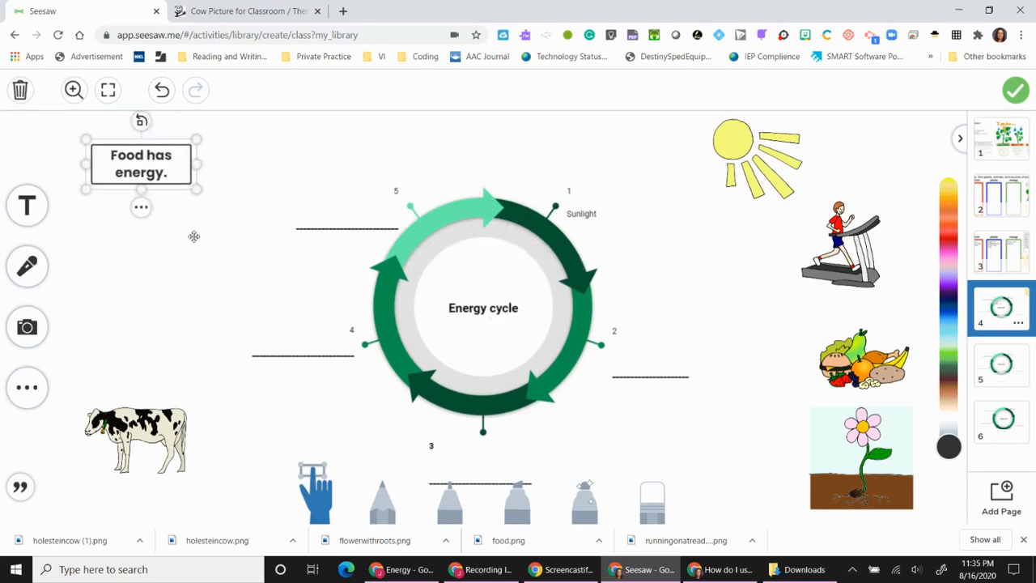
Move the food above blank 2 of the energy cycle and the "Food has energy." label to the right of it.
drag(862, 360, 674, 332)
drag(178, 155, 829, 332)
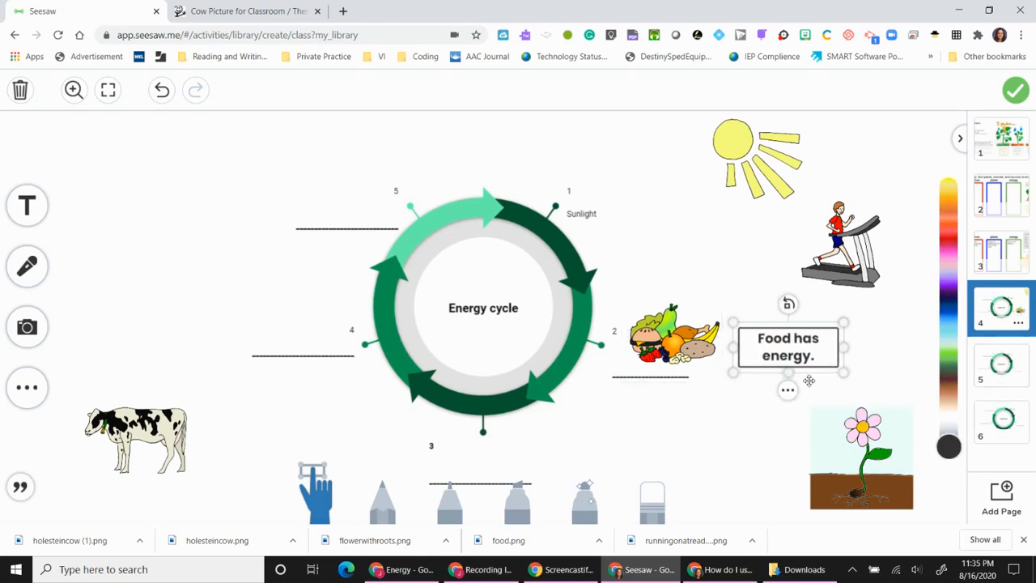
click(801, 405)
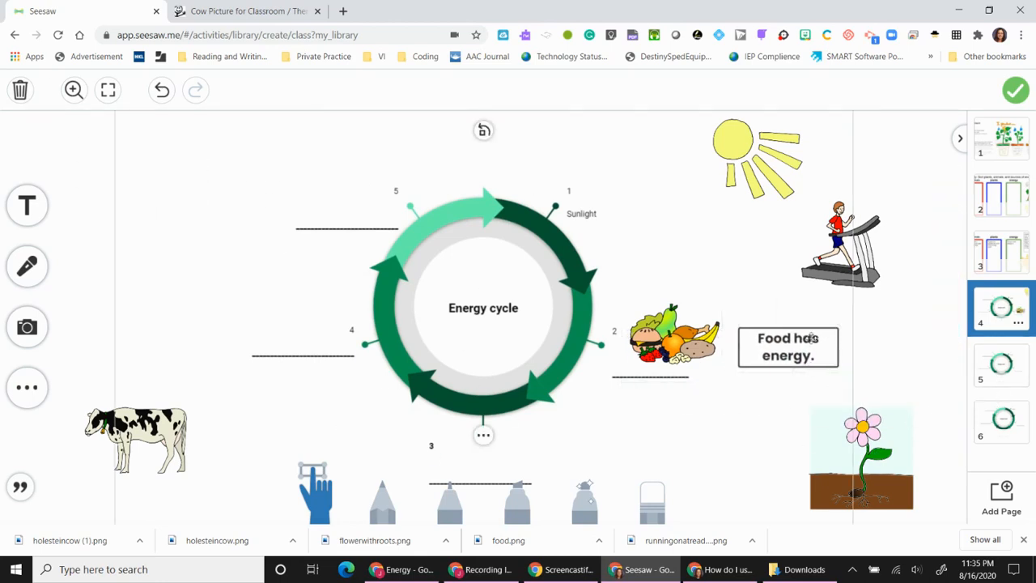
Move the "Food has energy." label to the page's upper left corner and the food directly below it.
drag(835, 328, 97, 149)
click(665, 328)
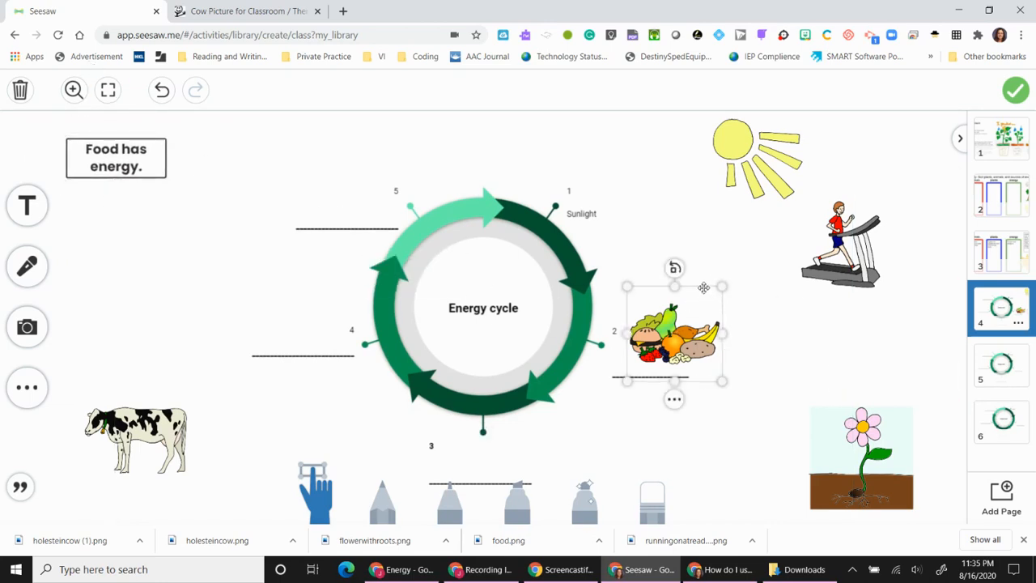
drag(703, 287, 159, 201)
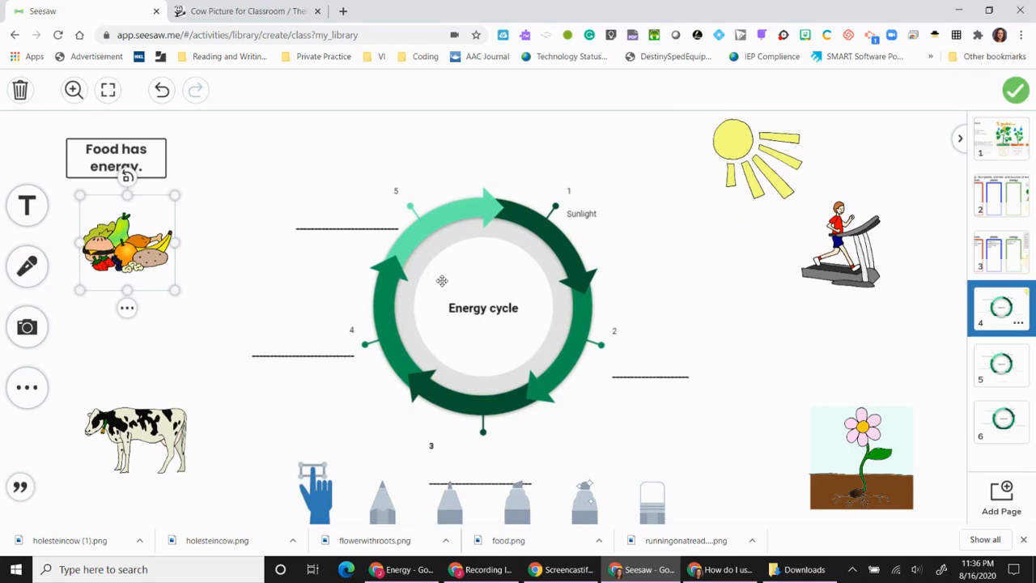
Finish editing the six-page student template and save the Science - Energy Lesson 2 activity.
click(1018, 95)
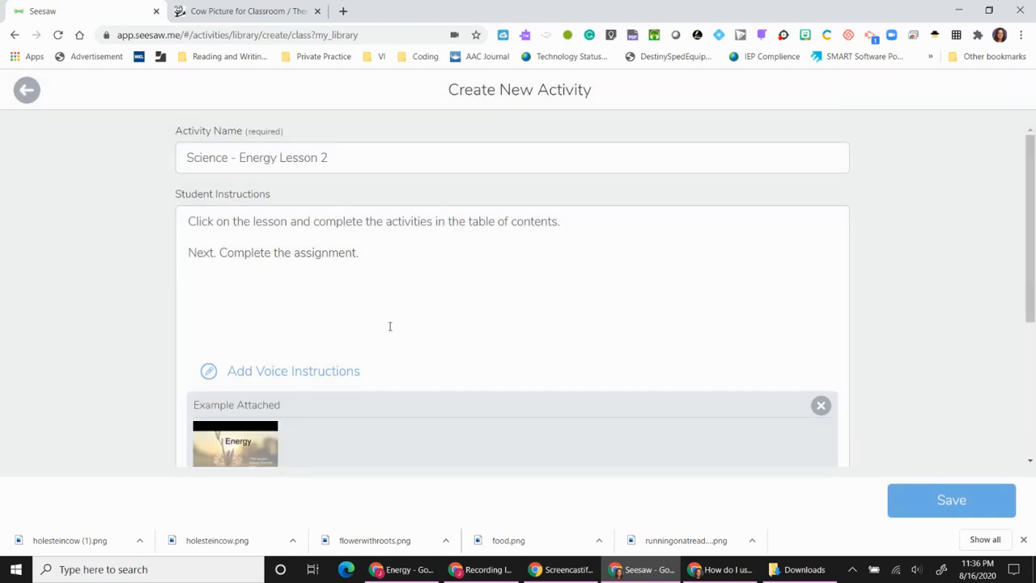
scroll(388, 323, down, 3)
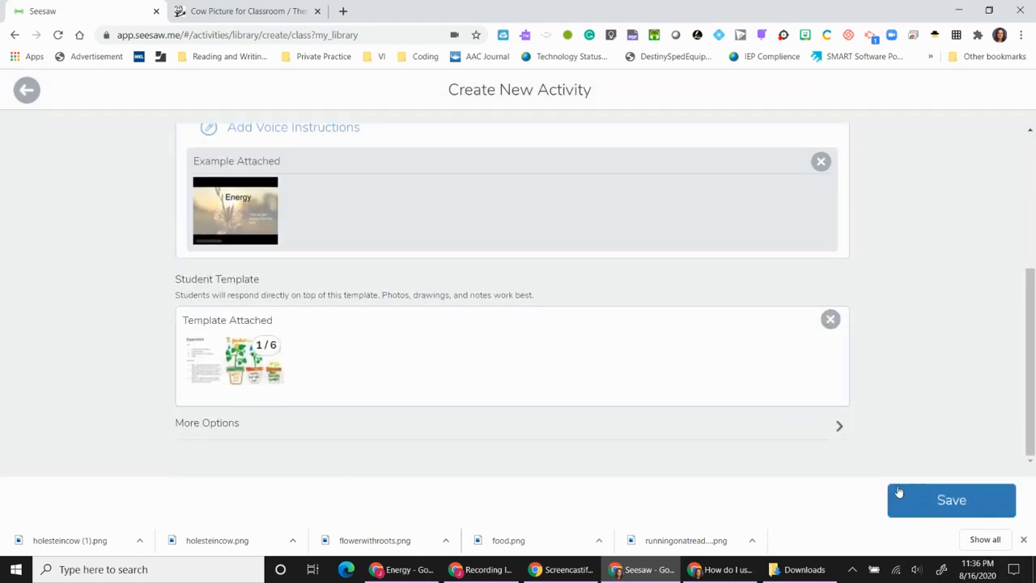
click(943, 499)
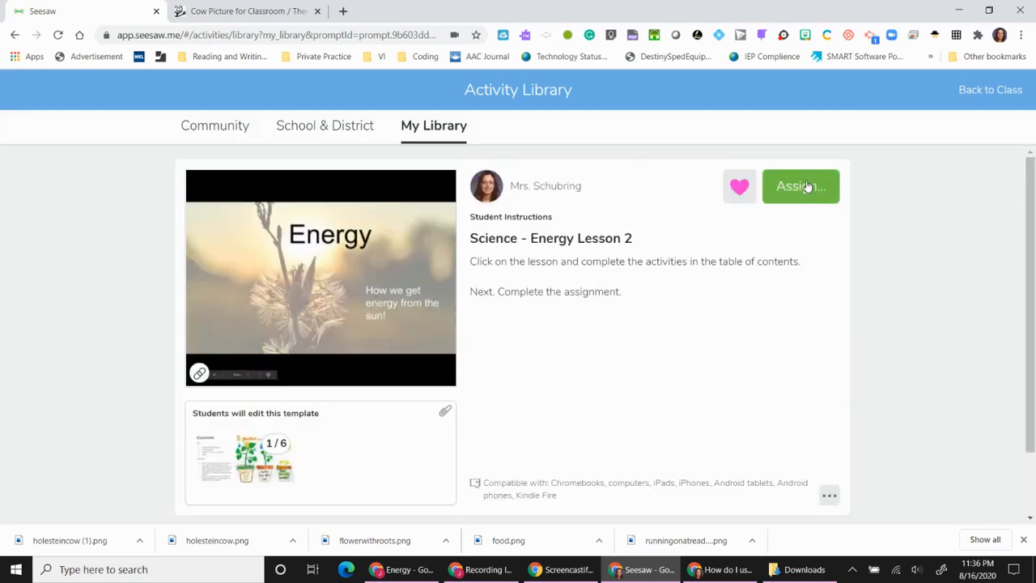
Open the Science - Energy Lesson activity from My Library and review its student instructions, attached example and template.
click(455, 128)
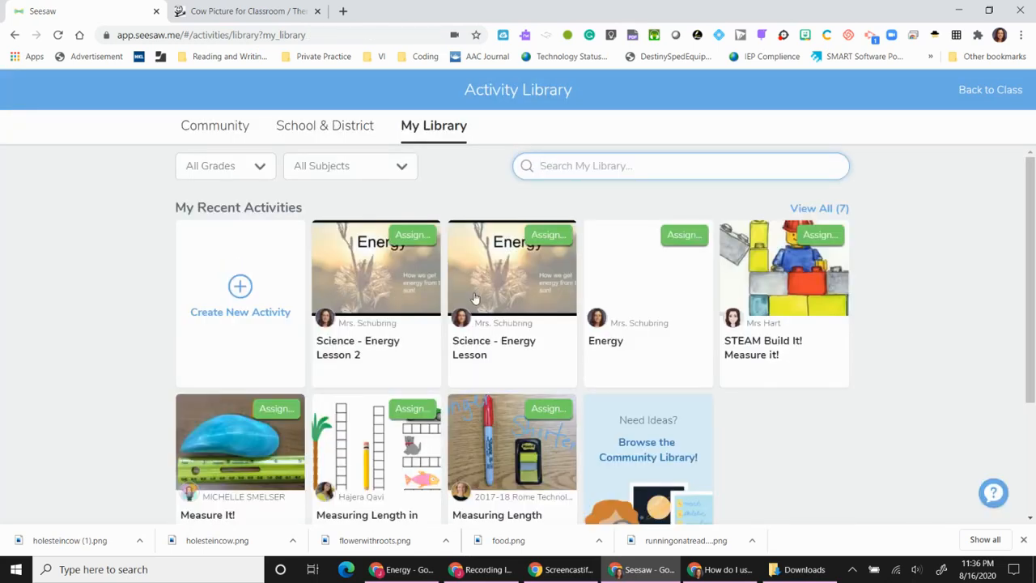
click(514, 345)
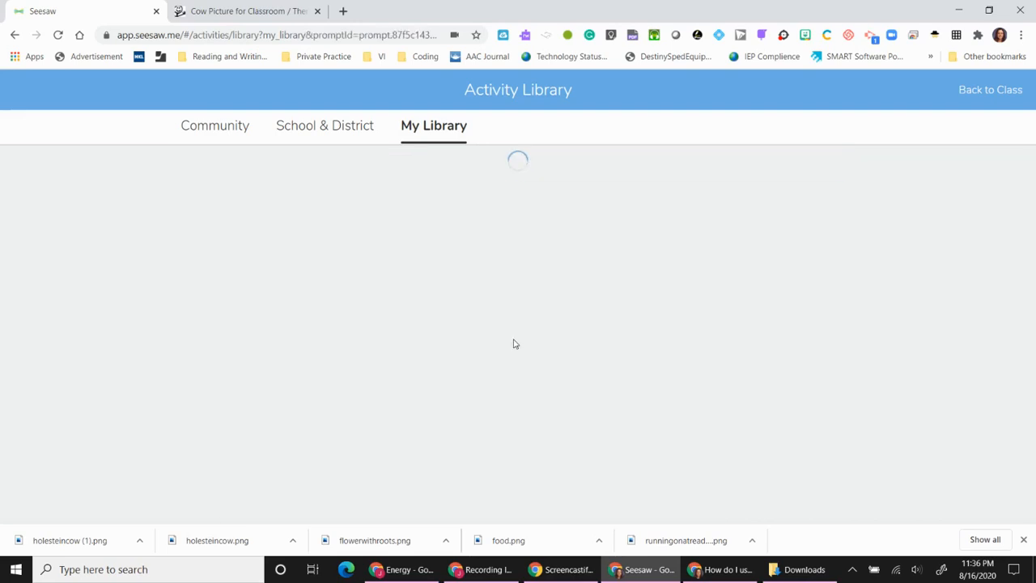
scroll(574, 287, down, 1)
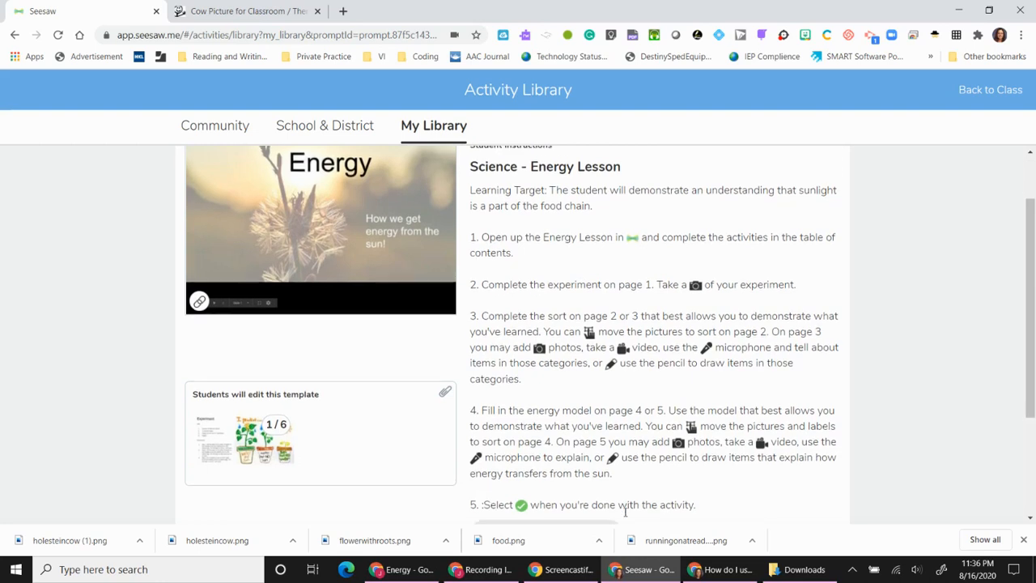
scroll(627, 506, down, 1)
scroll(608, 436, up, 2)
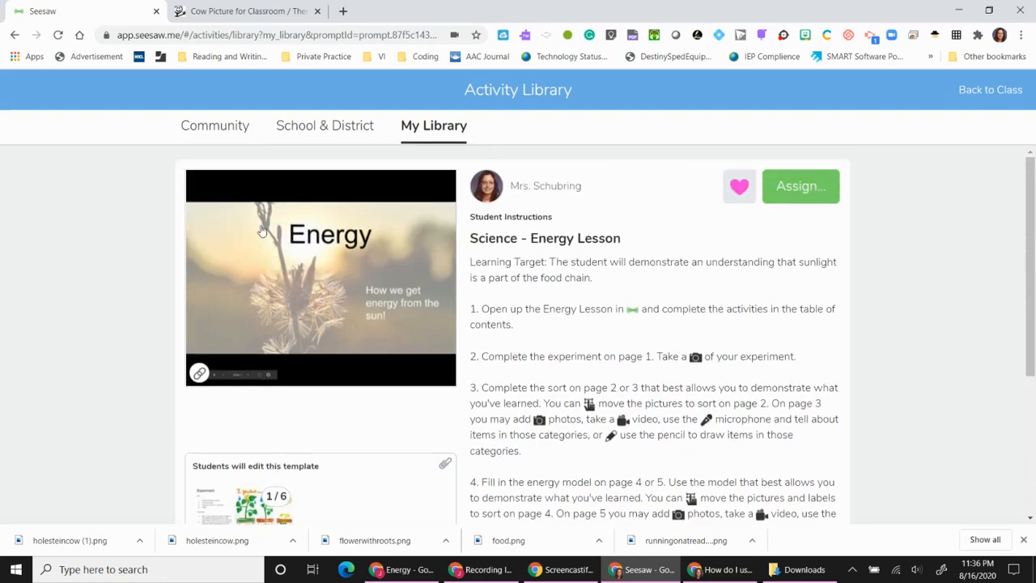
scroll(322, 325, down, 3)
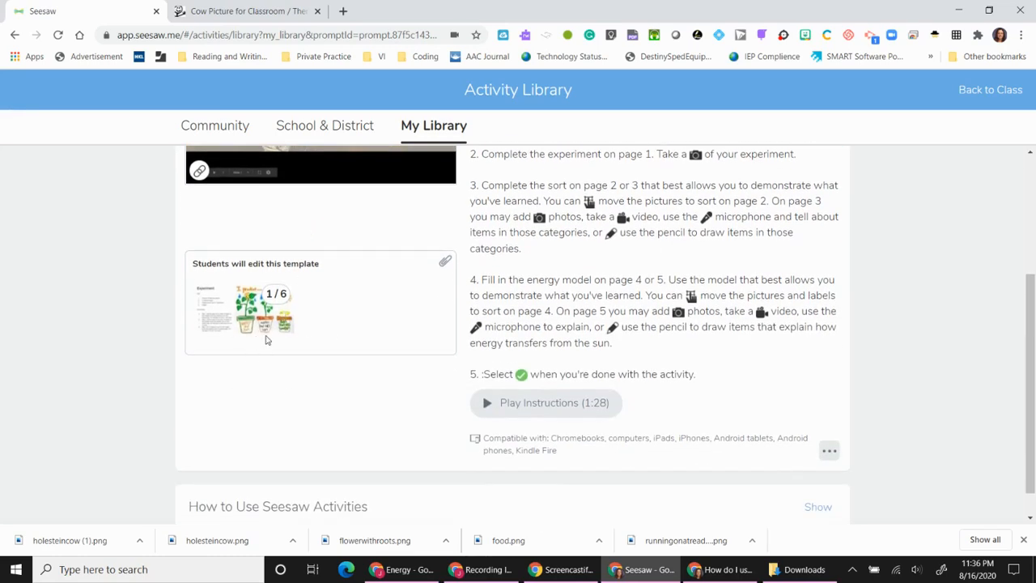
scroll(377, 308, up, 3)
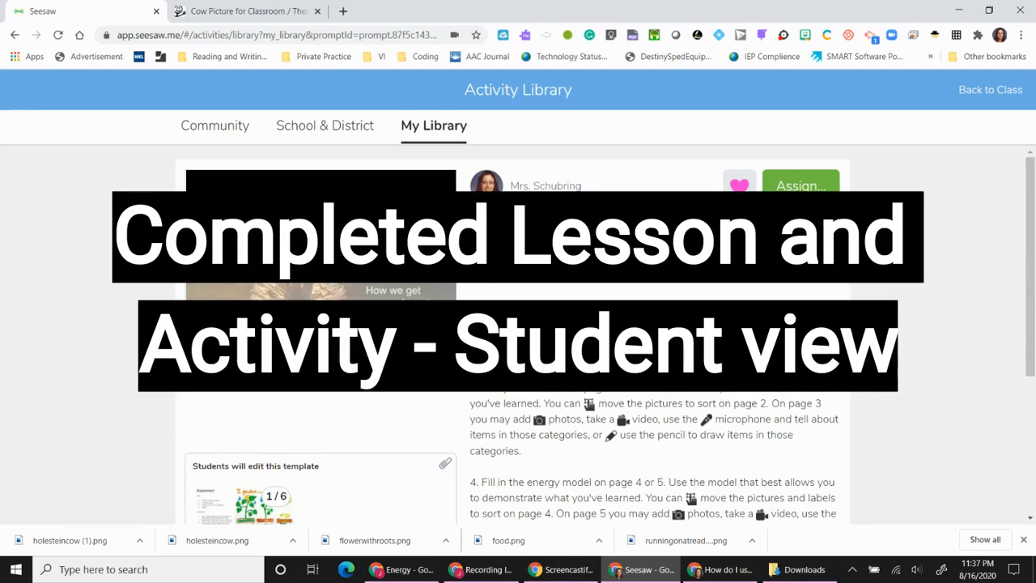
Assign the Science - Energy Lesson activity to the teacher's class and open it in that class.
click(805, 192)
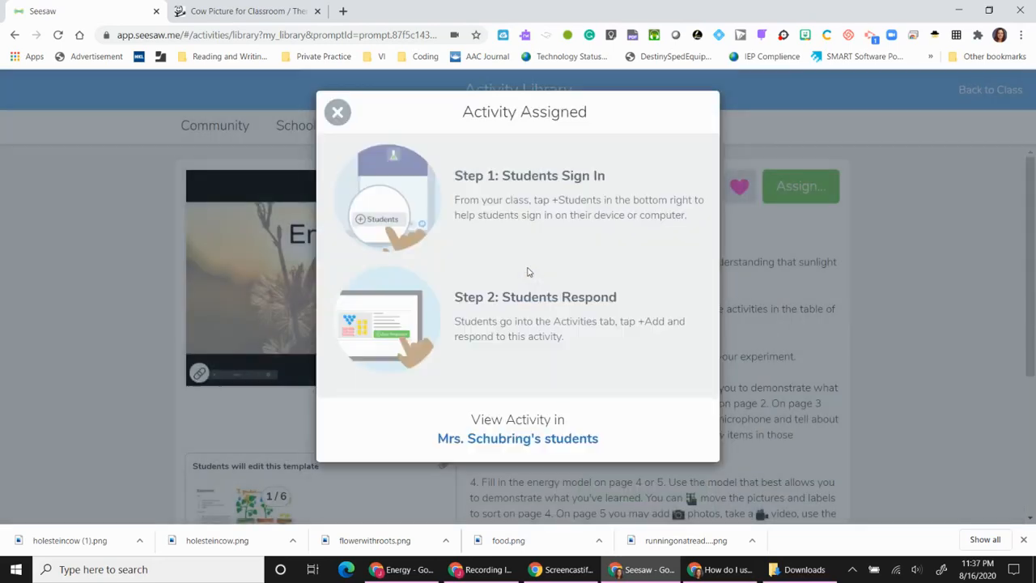
click(540, 446)
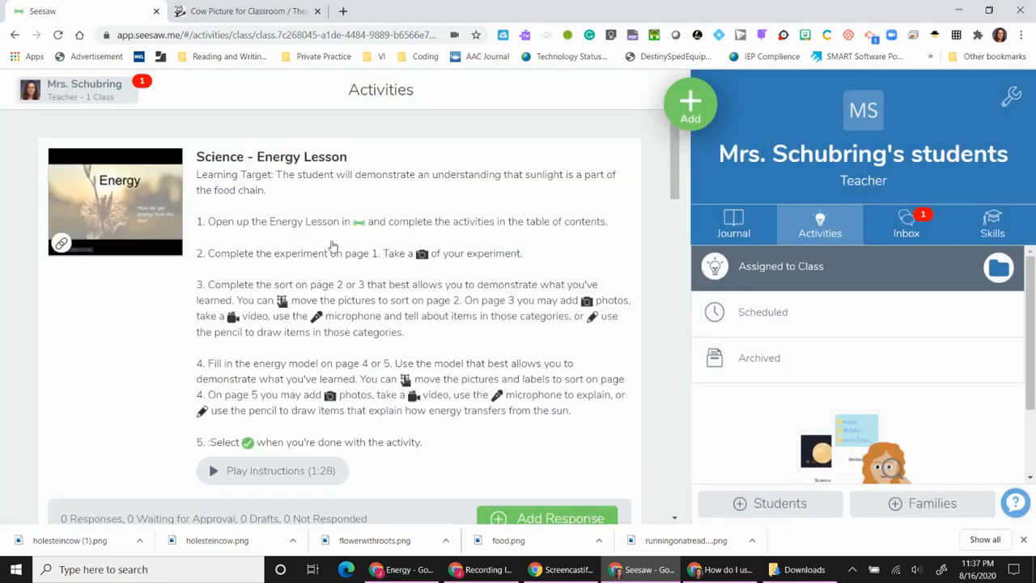
Review the assigned Science - Energy Lesson, open its attached Energy example and follow the link to the Google Slides lesson.
scroll(353, 354, down, 2)
scroll(352, 354, up, 2)
click(111, 207)
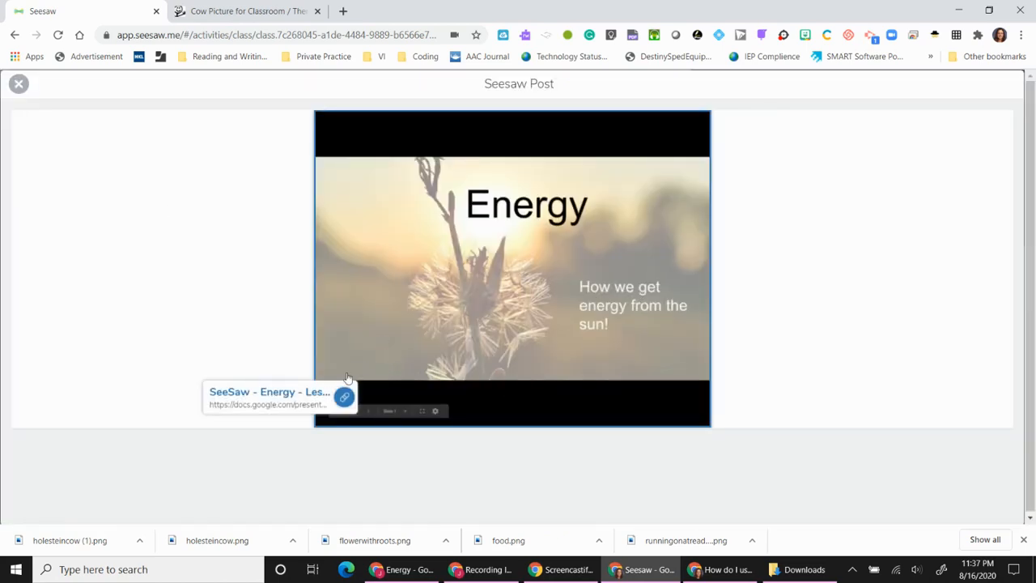
click(511, 293)
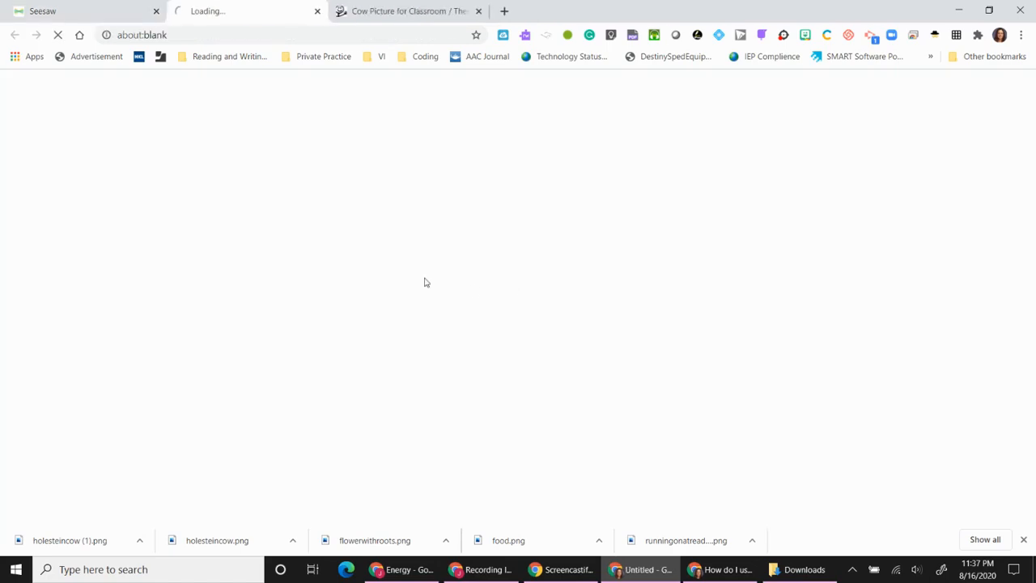